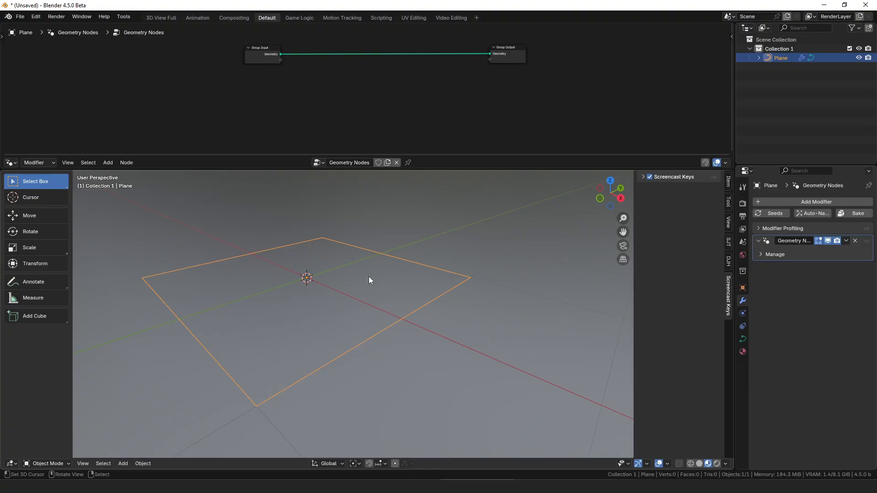
Insert a Draw Point node between Group Input and Group Output to display the curve's points.
{"action": "middle_click_drag", "start_coordinate": [369, 280], "coordinate": [379, 276]}
{"action": "middle_click_drag", "start_coordinate": [367, 110], "coordinate": [377, 122]}
{"action": "left_click_drag", "start_coordinate": [290, 67], "coordinate": [365, 92]}
{"action": "type", "text": "dar"}
{"action": "key", "text": "BackSpace"}
{"action": "key", "text": "BackSpace"}
{"action": "type", "text": "raw"}
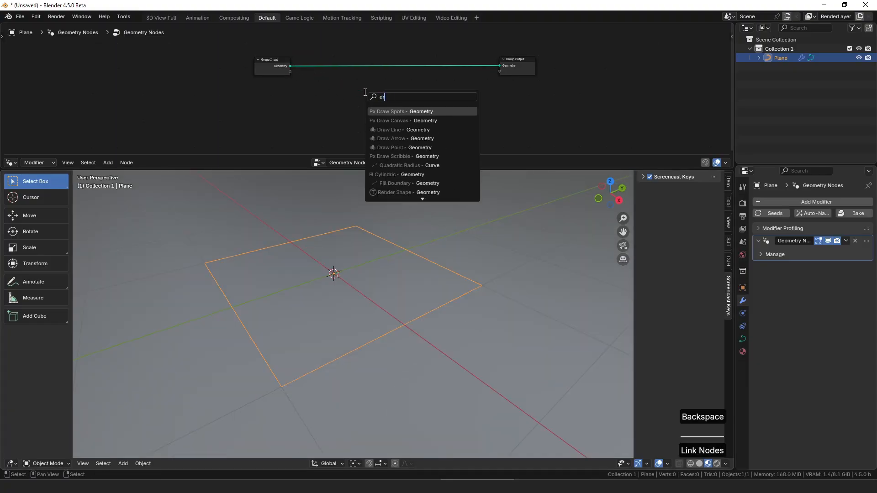
{"action": "key", "text": "Down"}
{"action": "key", "text": "Down"}
{"action": "key", "text": "Down"}
{"action": "key", "text": "Down"}
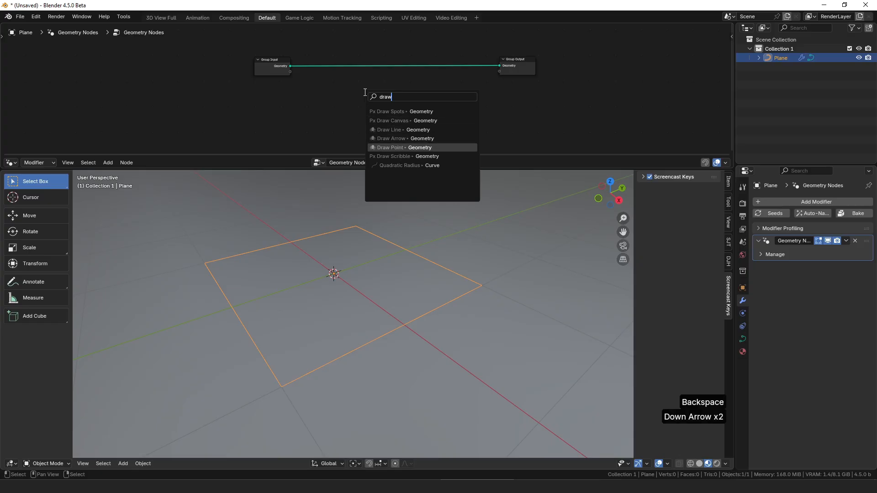
{"action": "key", "text": "Return"}
{"action": "left_click", "coordinate": [468, 69]}
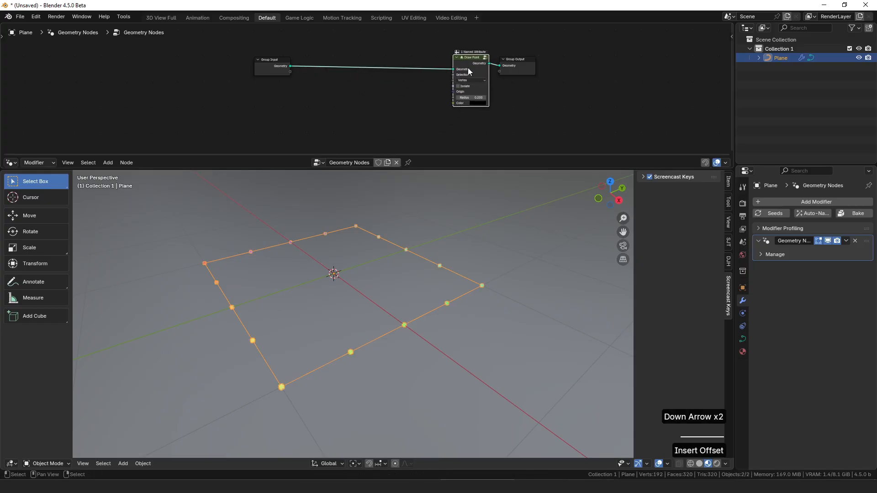
Insert a Fillet Curve node after Group Input and set it to Poly mode.
{"action": "left_click_drag", "start_coordinate": [488, 63], "coordinate": [275, 91]}
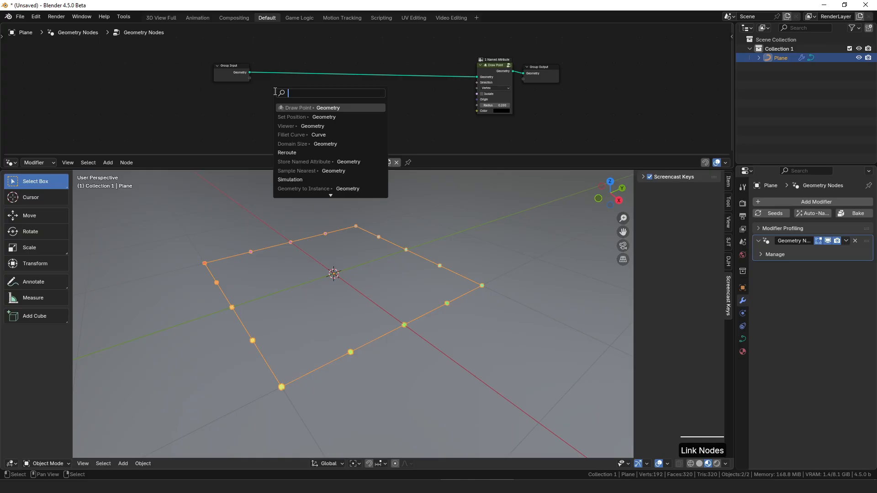
{"action": "type", "text": "fill"}
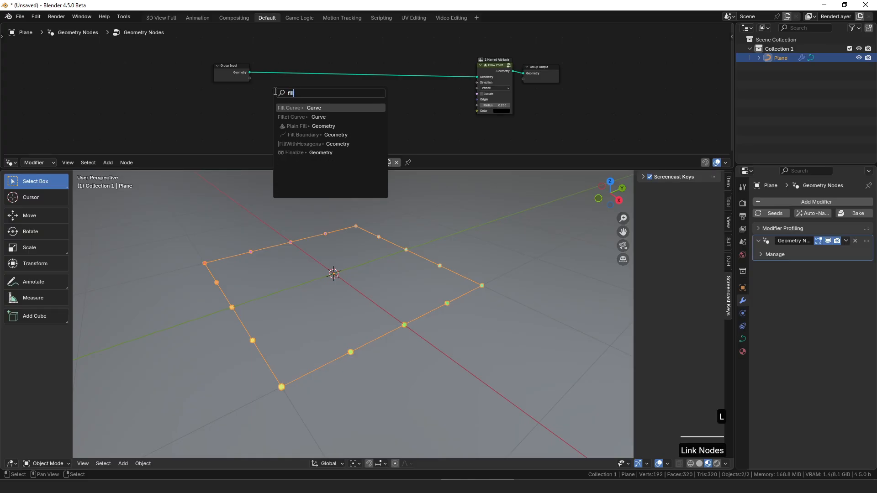
{"action": "key", "text": "Return"}
{"action": "left_click", "coordinate": [291, 73]}
{"action": "left_click_drag", "start_coordinate": [290, 74], "coordinate": [296, 74]}
{"action": "left_click", "coordinate": [292, 69]}
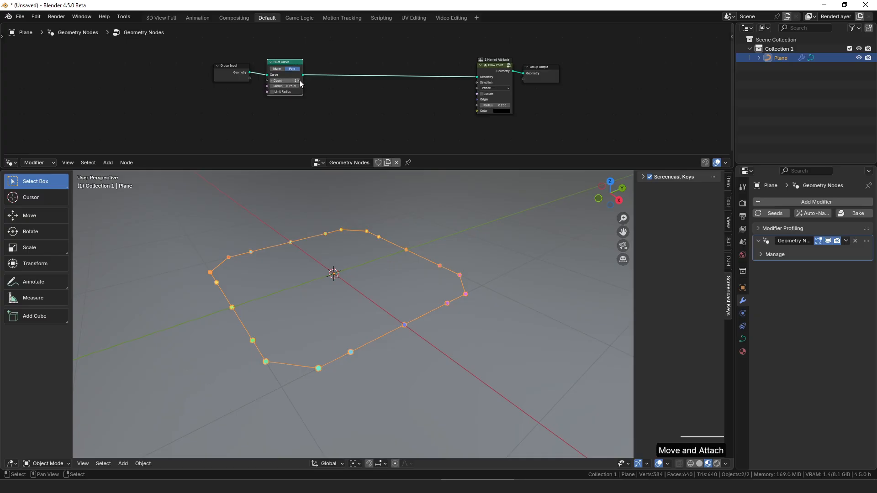
Raise the Fillet Curve node's Count to 4.
{"action": "left_click", "coordinate": [300, 80]}
{"action": "left_click", "coordinate": [300, 81]}
{"action": "left_click", "coordinate": [299, 81]}
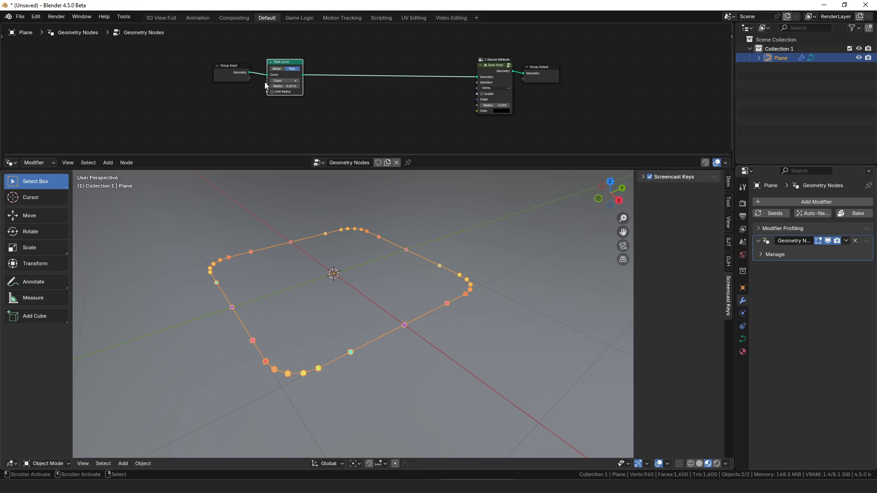
{"action": "left_click_drag", "start_coordinate": [267, 87], "coordinate": [193, 118]}
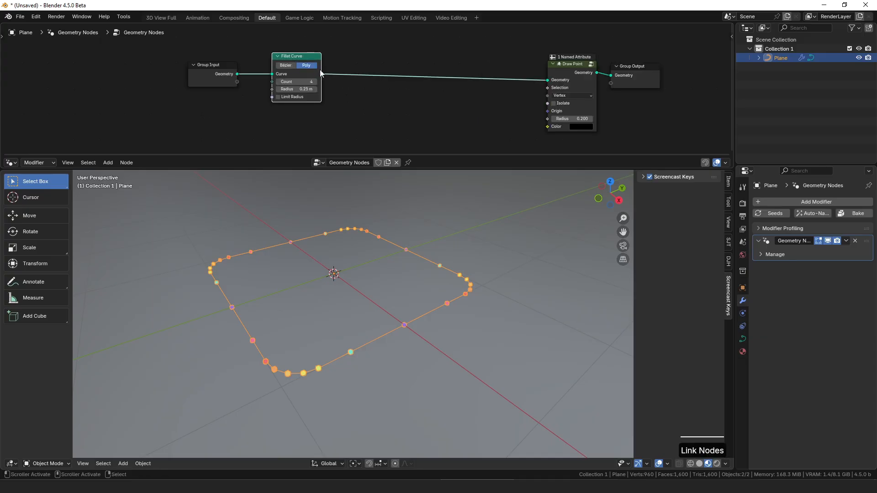
Insert a Set Position node between Fillet Curve and Draw Point.
{"action": "left_click_drag", "start_coordinate": [321, 74], "coordinate": [360, 87]}
{"action": "type", "text": "set p"}
{"action": "key", "text": "Return"}
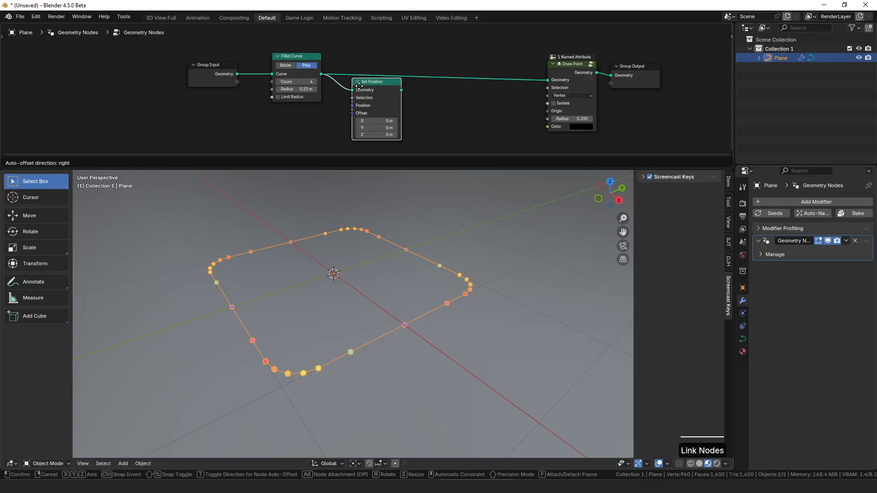
{"action": "left_click", "coordinate": [427, 70]}
Add an Index node feeding the Offset of the Set Position node.
{"action": "left_click_drag", "start_coordinate": [415, 100], "coordinate": [327, 130]}
{"action": "type", "text": "ind"}
{"action": "key", "text": "Return"}
{"action": "left_click", "coordinate": [251, 139]}
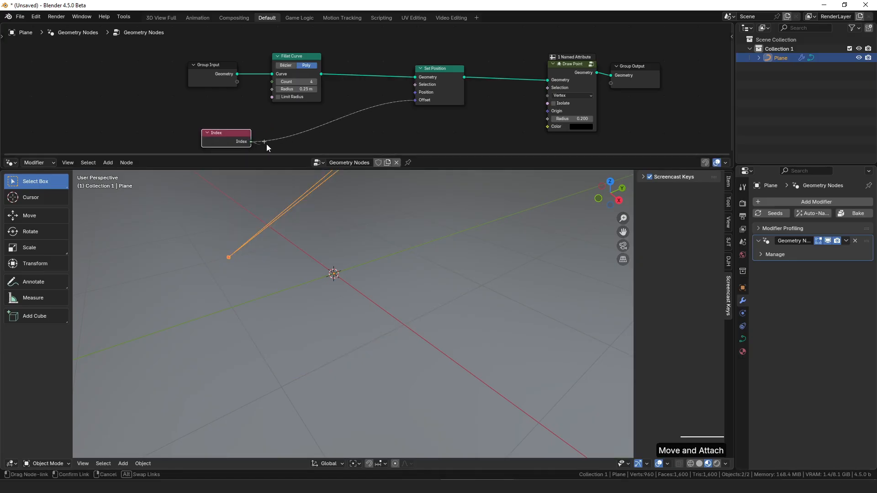
Insert a Combine XYZ node between Index and the Set Position offset, with the index feeding Z.
{"action": "left_click_drag", "start_coordinate": [250, 141], "coordinate": [276, 144]}
{"action": "type", "text": "combin"}
{"action": "key", "text": "Return"}
{"action": "left_click", "coordinate": [270, 130]}
{"action": "middle_click_drag", "start_coordinate": [270, 130], "coordinate": [285, 73]}
{"action": "left_click_drag", "start_coordinate": [285, 90], "coordinate": [284, 104]}
Insert a vector Scale node after Combine XYZ and set its scale to 0.02.
{"action": "left_click_drag", "start_coordinate": [333, 81], "coordinate": [369, 89]}
{"action": "type", "text": "scal"}
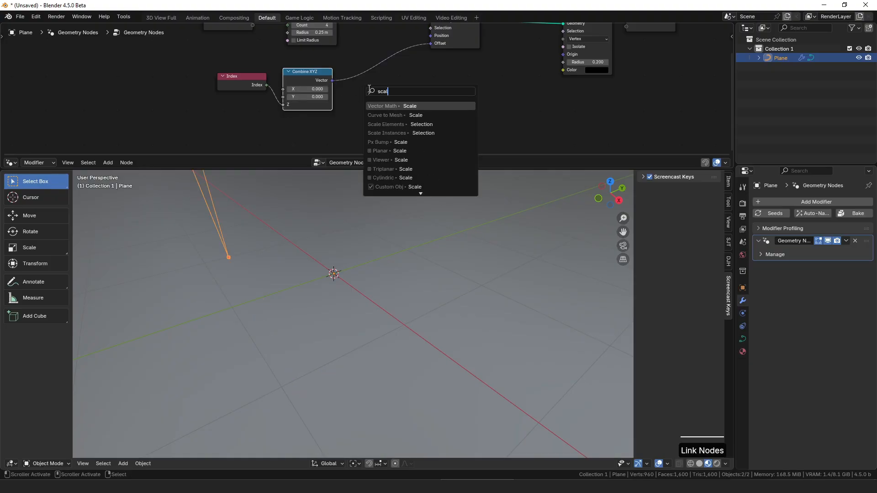
{"action": "key", "text": "Return"}
{"action": "left_click", "coordinate": [367, 68]}
{"action": "left_click", "coordinate": [396, 93]}
{"action": "type", "text": ".02"}
{"action": "key", "text": "Return"}
Compare the curve's points with the Set Position node muted and unmuted.
{"action": "middle_click_drag", "start_coordinate": [411, 265], "coordinate": [380, 275], "text": "shift"}
{"action": "scroll", "coordinate": [386, 273], "scroll_direction": "down", "scroll_amount": 3}
{"action": "middle_click_drag", "start_coordinate": [499, 81], "coordinate": [475, 124]}
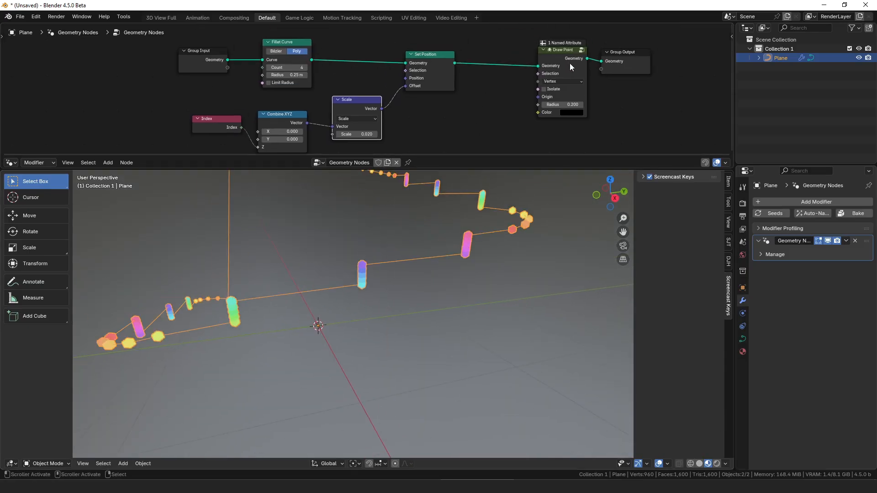
{"action": "left_click", "coordinate": [435, 62]}
{"action": "key", "text": "m"}
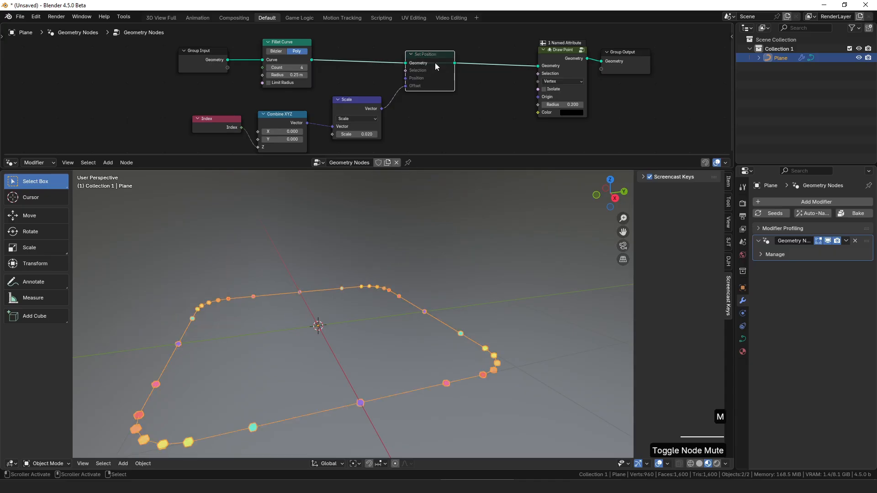
{"action": "key", "text": "m"}
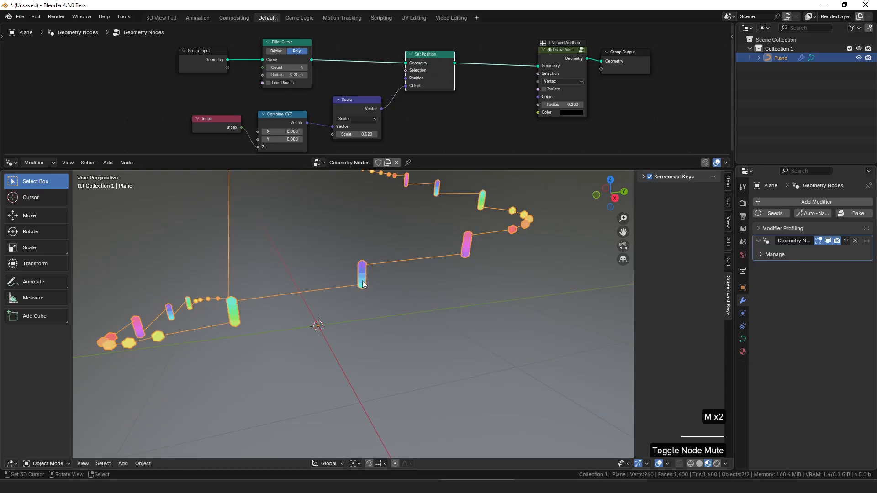
Examine the stacked points on the curve's straight sides and the Fillet Curve node's Count input.
{"action": "left_click_drag", "start_coordinate": [290, 55], "coordinate": [286, 58]}
{"action": "scroll", "coordinate": [387, 251], "scroll_direction": "up", "scroll_amount": 2}
{"action": "middle_click_drag", "start_coordinate": [387, 251], "coordinate": [371, 234]}
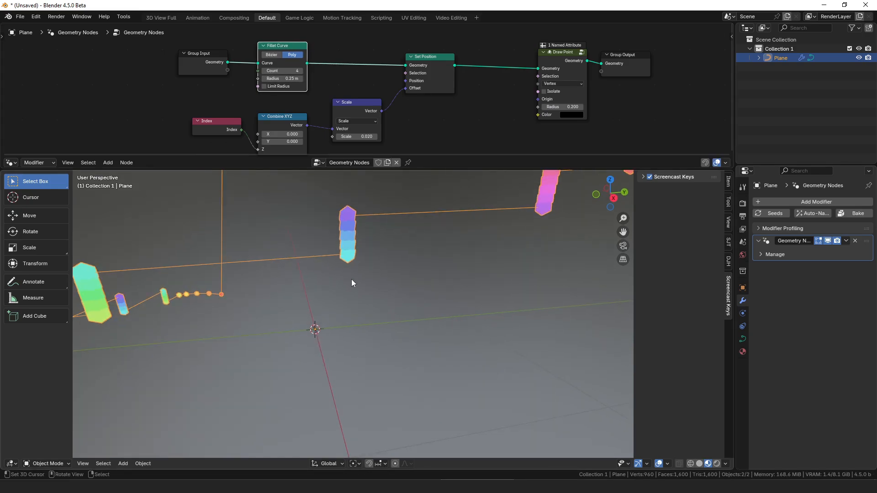
{"action": "scroll", "coordinate": [297, 105], "scroll_direction": "up", "scroll_amount": 3}
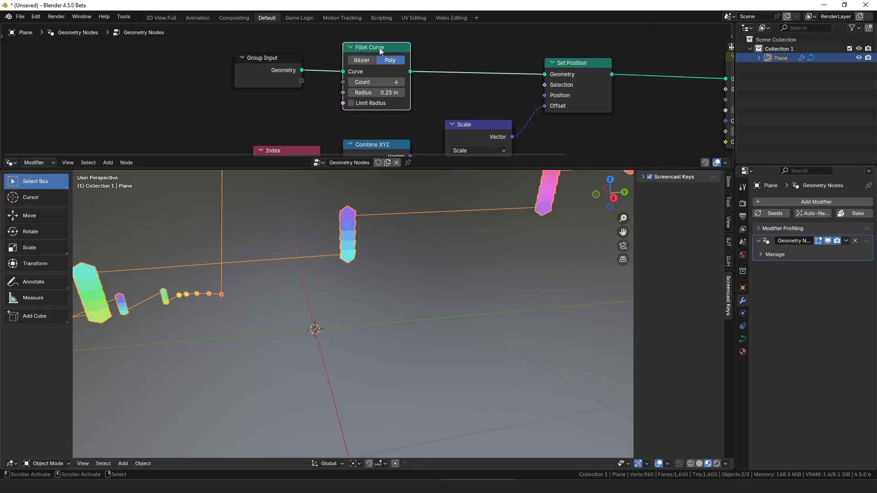
{"action": "left_click_drag", "start_coordinate": [343, 81], "coordinate": [232, 117]}
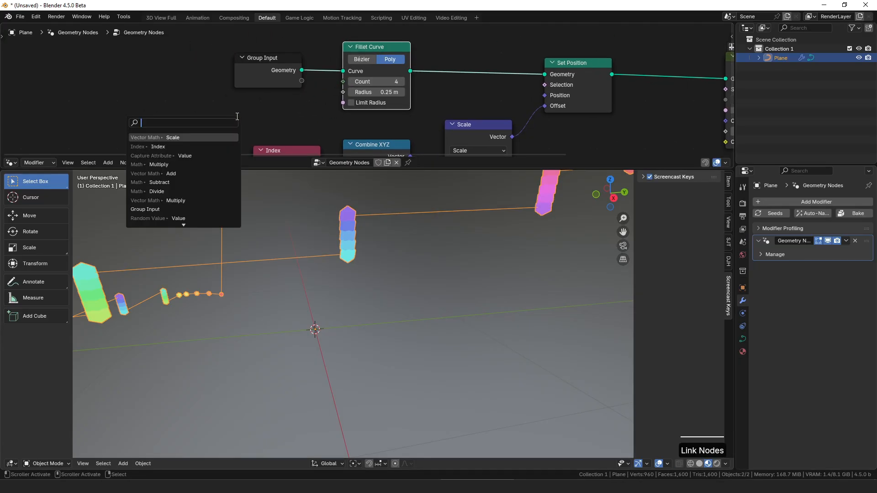
{"action": "scroll", "coordinate": [470, 112], "scroll_direction": "down", "scroll_amount": 4}
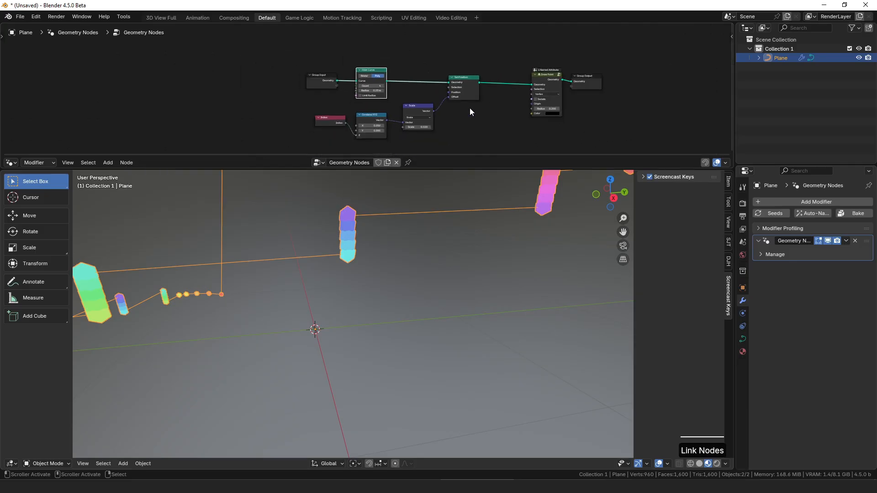
{"action": "scroll", "coordinate": [470, 108], "scroll_direction": "down", "scroll_amount": 3}
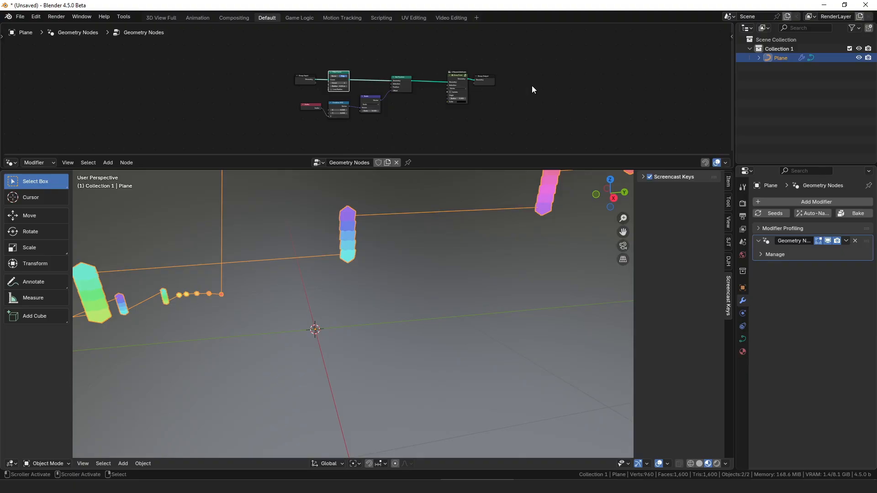
{"action": "middle_click_drag", "start_coordinate": [532, 86], "coordinate": [604, 80]}
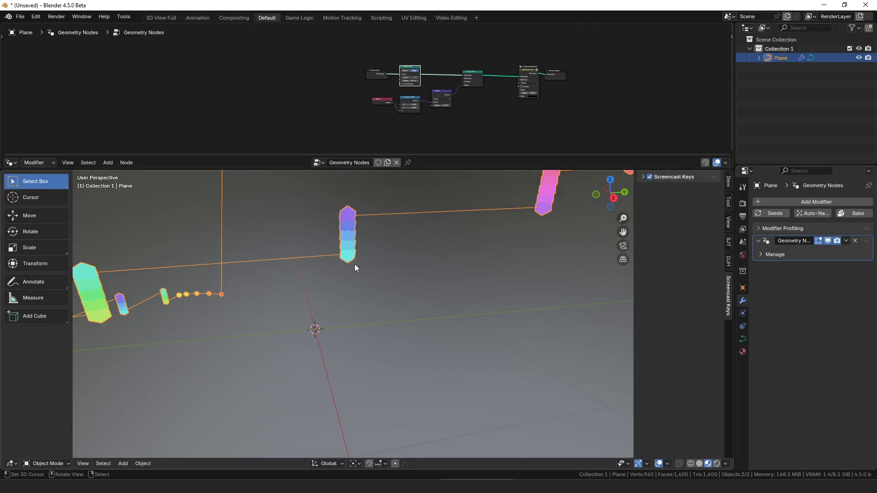
Make room in the node tree by moving Group Input and Fillet Curve back and the Index, Combine XYZ and Scale nodes down.
{"action": "left_click_drag", "start_coordinate": [432, 38], "coordinate": [399, 102]}
{"action": "key", "text": "g"}
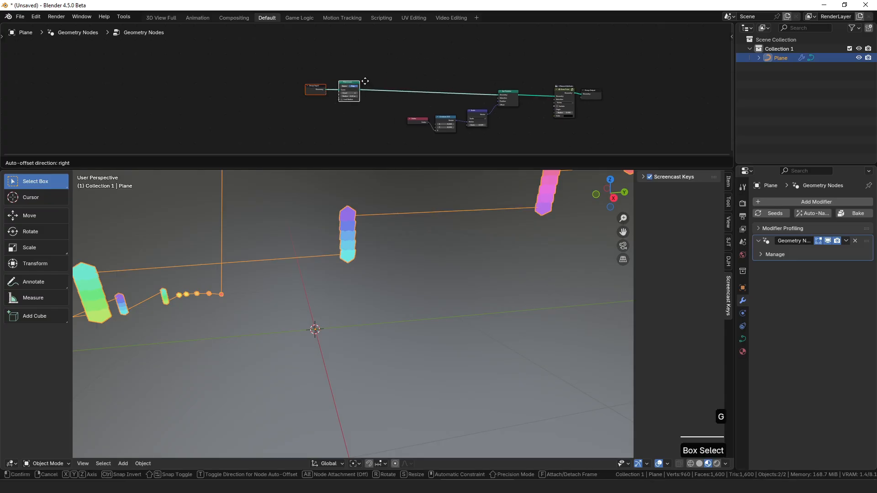
{"action": "left_click", "coordinate": [333, 85]}
{"action": "left_click_drag", "start_coordinate": [498, 101], "coordinate": [305, 139]}
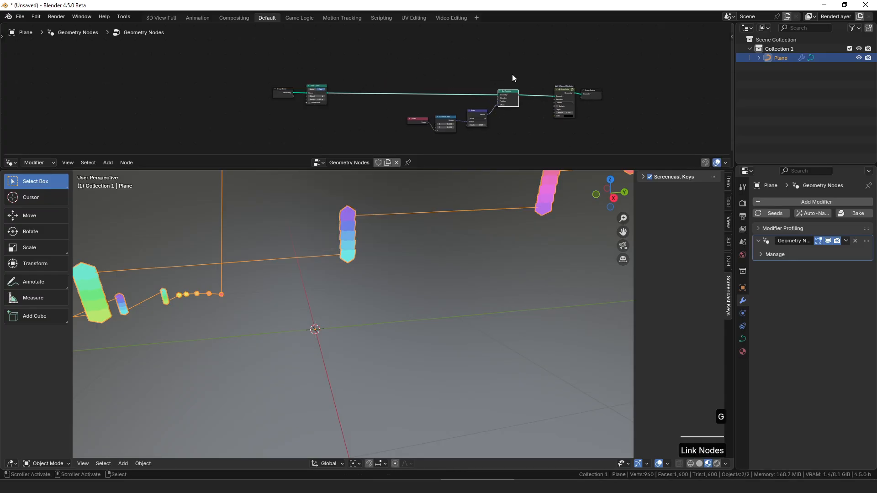
{"action": "middle_click_drag", "start_coordinate": [511, 74], "coordinate": [511, 43]}
{"action": "left_click_drag", "start_coordinate": [486, 73], "coordinate": [419, 102]}
{"action": "key", "text": "g"}
{"action": "left_click", "coordinate": [459, 121]}
{"action": "left_click", "coordinate": [360, 86]}
Insert a Curve to Mesh node after the Fillet Curve node.
{"action": "scroll", "coordinate": [335, 76], "scroll_direction": "up", "scroll_amount": 5}
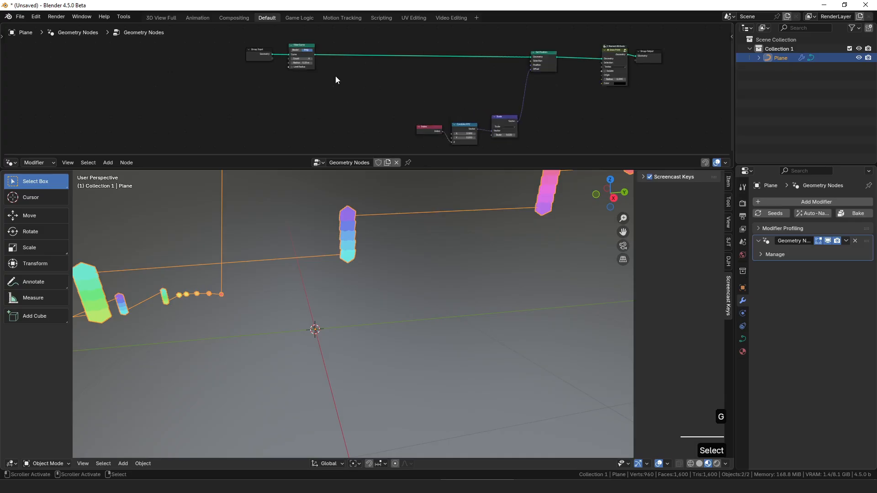
{"action": "left_click_drag", "start_coordinate": [310, 56], "coordinate": [358, 88]}
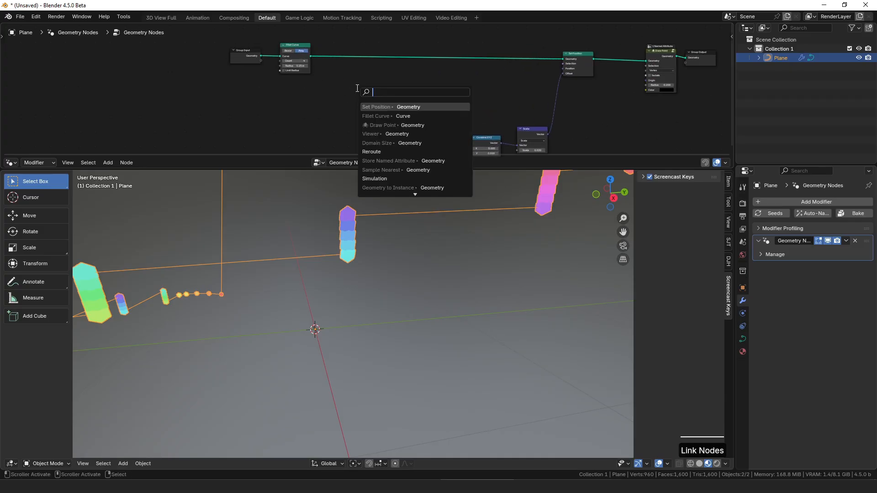
{"action": "type", "text": "curve to"}
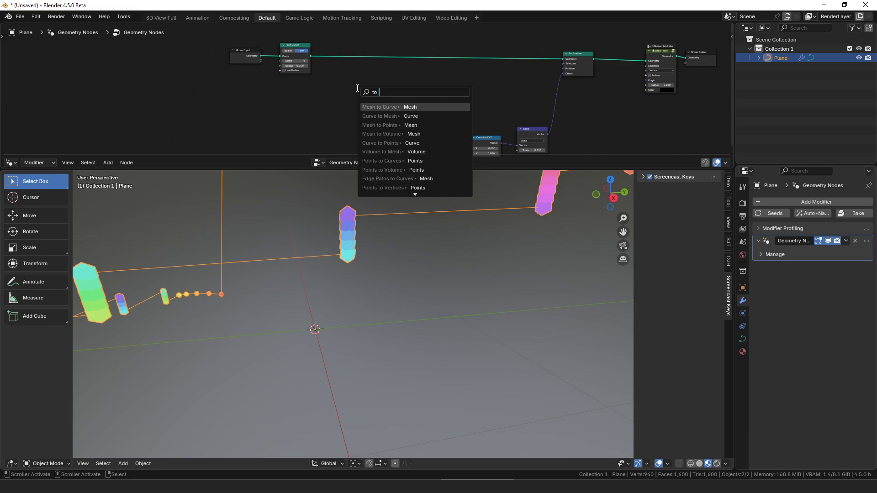
{"action": "key", "text": "Return"}
{"action": "left_click", "coordinate": [336, 51]}
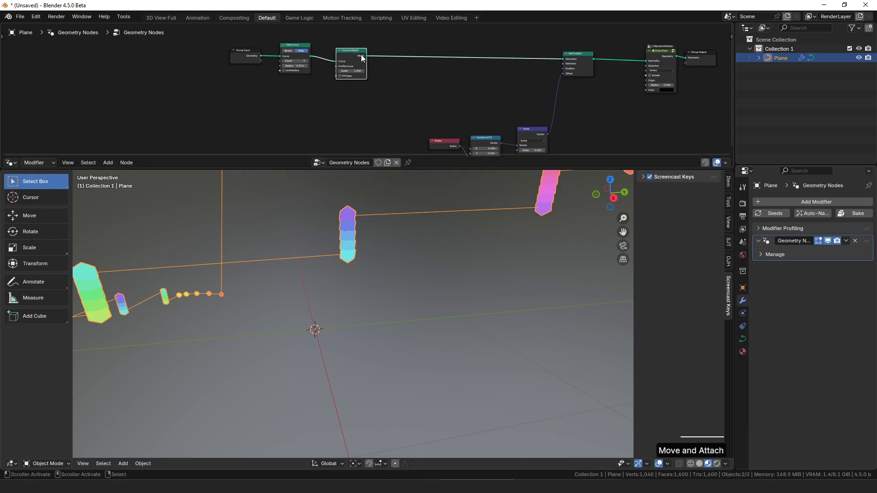
Insert a Merge by Distance node after the Curve to Mesh node.
{"action": "left_click_drag", "start_coordinate": [366, 55], "coordinate": [391, 72]}
{"action": "type", "text": "merg"}
{"action": "key", "text": "Return"}
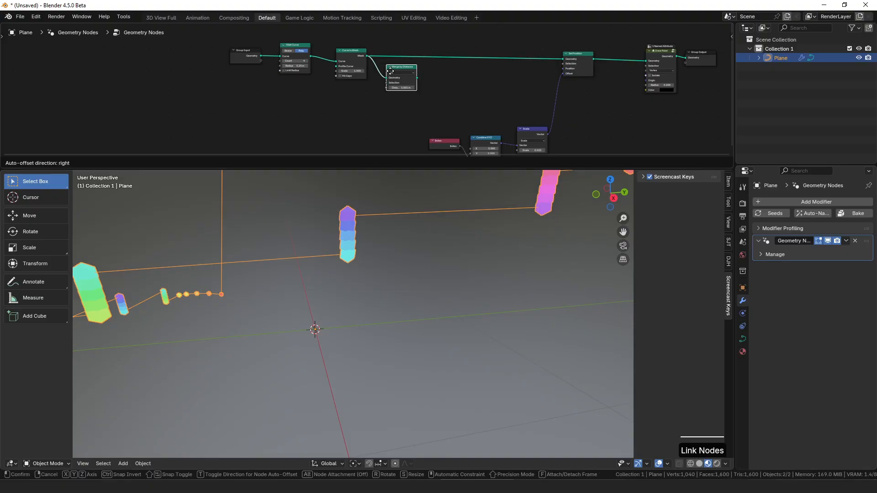
{"action": "left_click", "coordinate": [380, 55]}
Insert a Mesh to Curve node after the Merge by Distance node.
{"action": "left_click_drag", "start_coordinate": [407, 60], "coordinate": [436, 71]}
{"action": "type", "text": "m"}
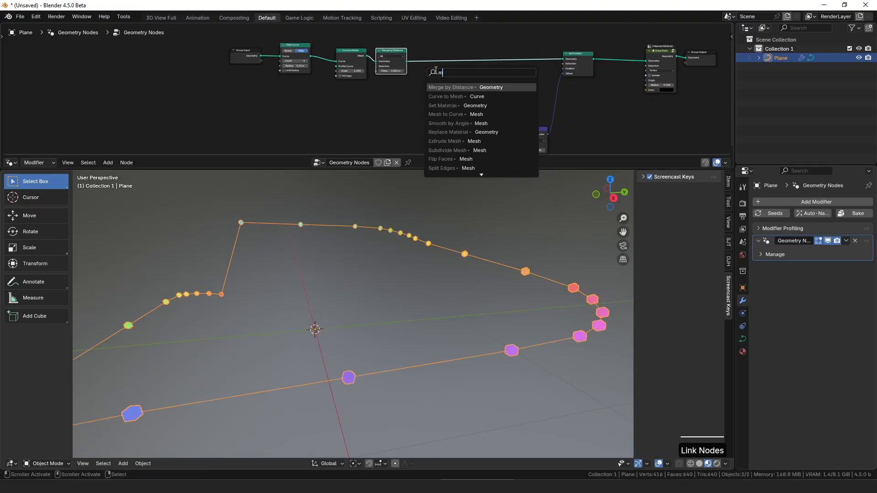
{"action": "type", "text": "esh to"}
{"action": "key", "text": "Return"}
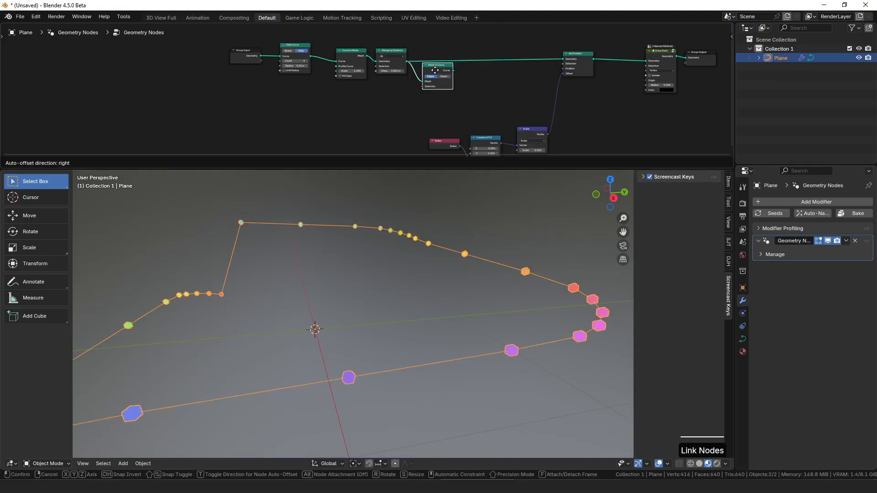
{"action": "left_click", "coordinate": [436, 62]}
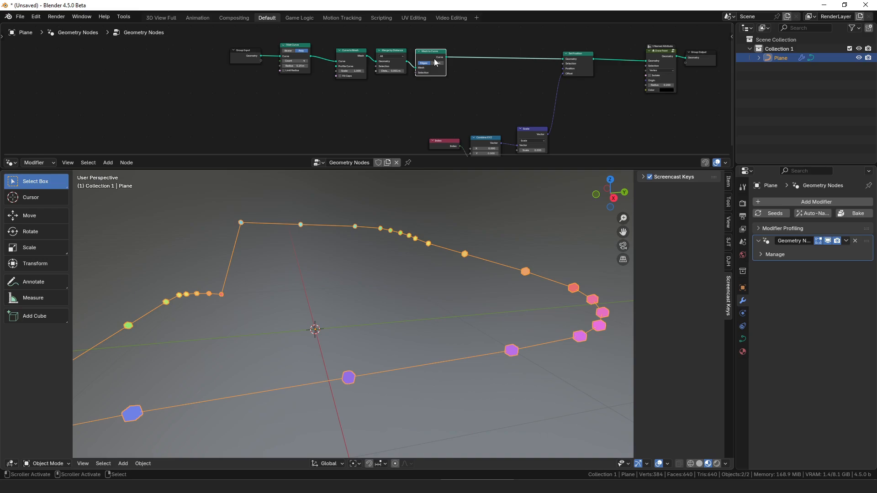
Move Group Input and Fillet Curve aside and insert a Capture Attribute node before Curve to Mesh.
{"action": "left_click_drag", "start_coordinate": [318, 45], "coordinate": [220, 95]}
{"action": "key", "text": "g"}
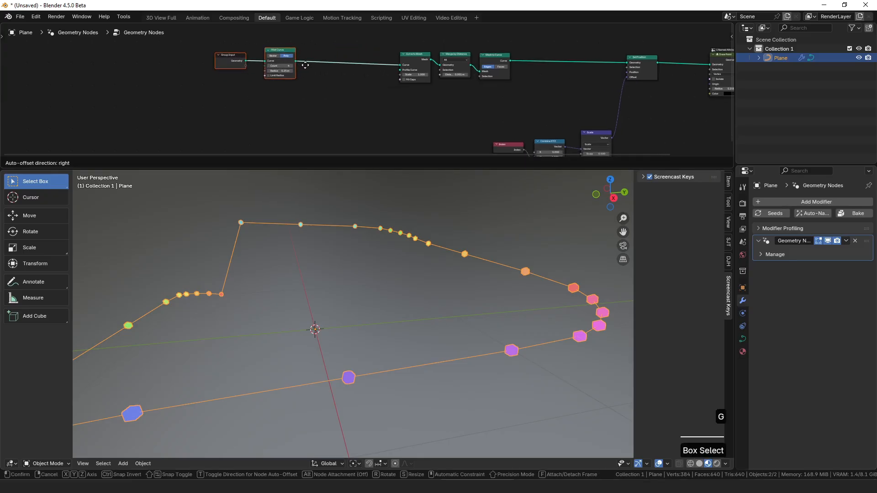
{"action": "left_click", "coordinate": [302, 64]}
{"action": "left_click_drag", "start_coordinate": [295, 60], "coordinate": [315, 72]}
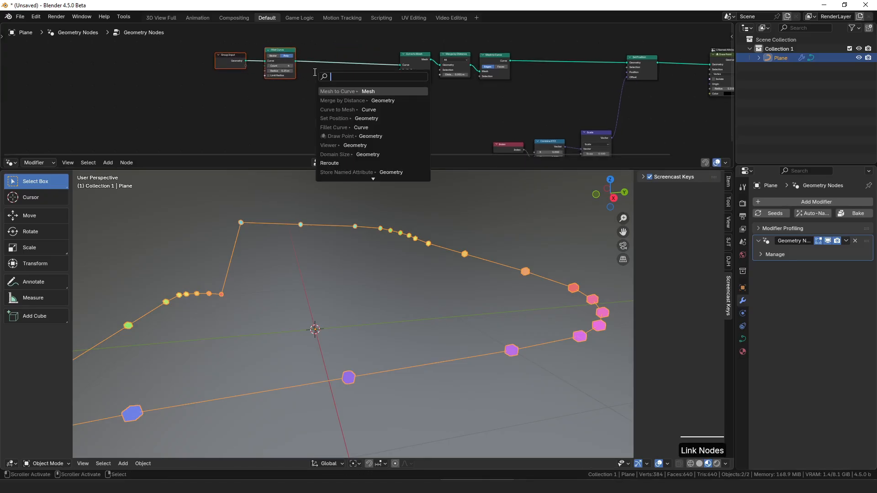
{"action": "type", "text": "cap"}
{"action": "key", "text": "Return"}
{"action": "left_click", "coordinate": [342, 60]}
Add a Radius node below Fillet Curve and connect it to the Capture Attribute node.
{"action": "left_click", "coordinate": [331, 93]}
{"action": "key", "text": "shift+a"}
{"action": "type", "text": "rad"}
{"action": "key", "text": "Return"}
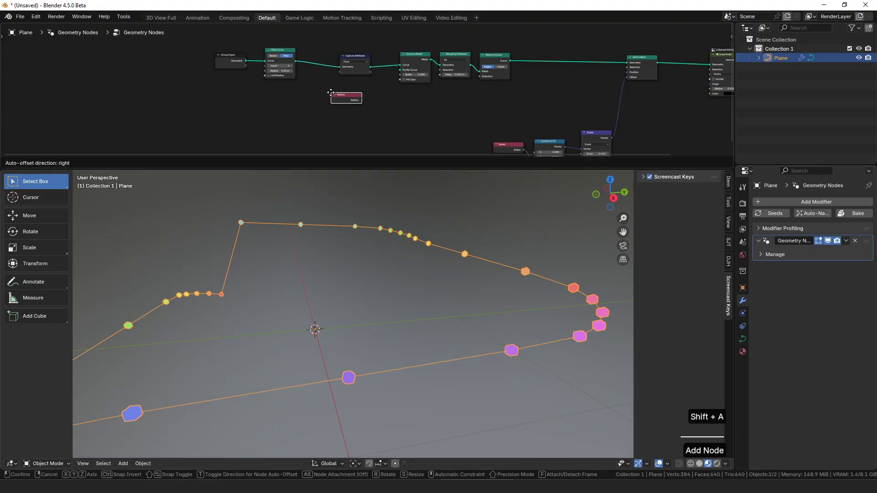
{"action": "left_click", "coordinate": [269, 85]}
{"action": "left_click_drag", "start_coordinate": [299, 92], "coordinate": [347, 73]}
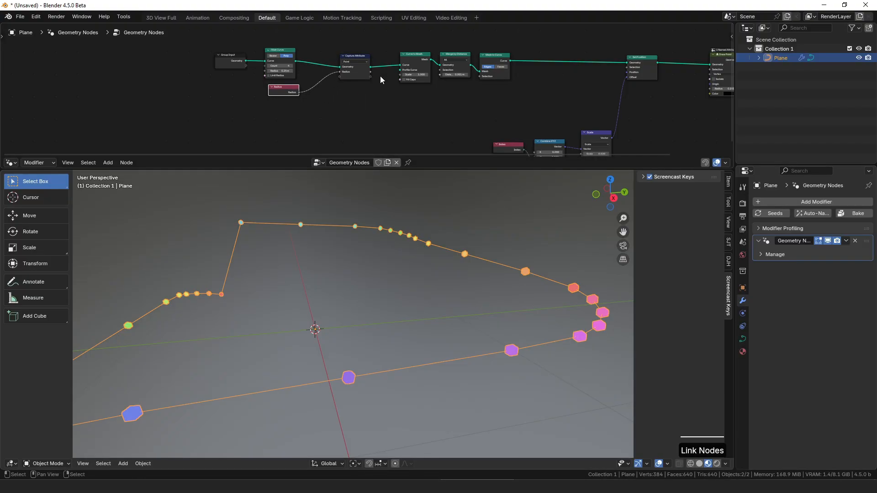
Insert a Set Curve Radius node after Mesh to Curve and connect the captured radius to its Radius input.
{"action": "key", "text": "shift+a"}
{"action": "type", "text": "set ra"}
{"action": "key", "text": "Return"}
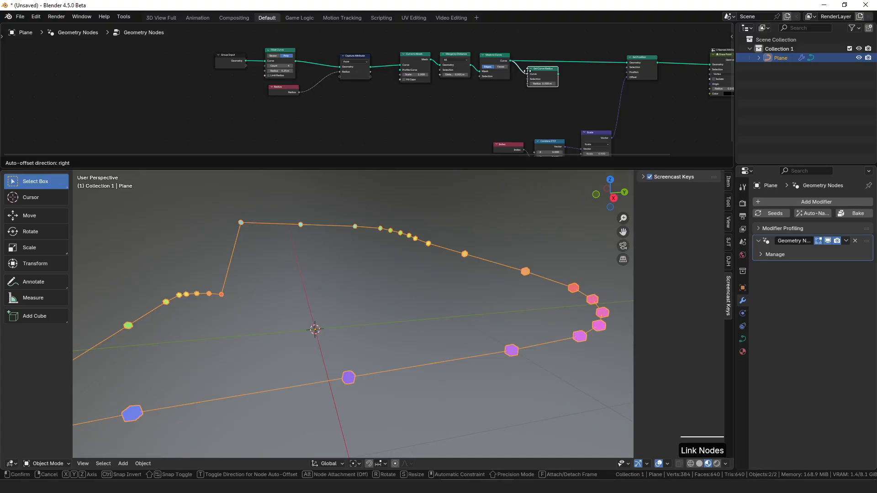
{"action": "left_click", "coordinate": [534, 60]}
{"action": "left_click_drag", "start_coordinate": [370, 72], "coordinate": [534, 69]}
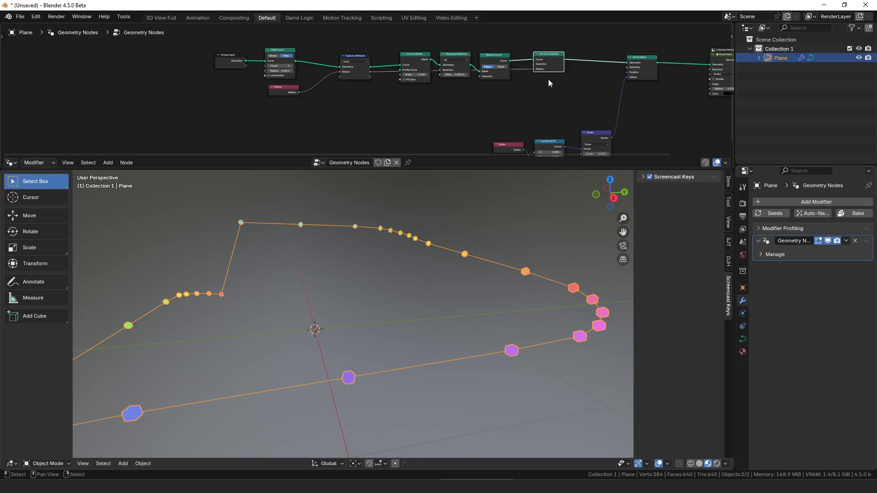
Delete the Radius node and all nodes from Capture Attribute through Set Curve Radius, keeping Fillet Curve linked to Set Position.
{"action": "middle_click_drag", "start_coordinate": [548, 78], "coordinate": [535, 90]}
{"action": "left_click_drag", "start_coordinate": [281, 104], "coordinate": [282, 105]}
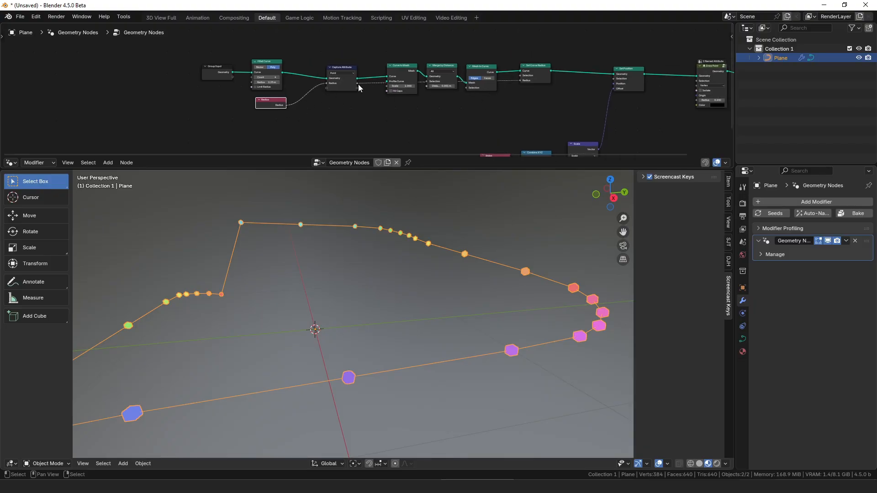
{"action": "key", "text": "b"}
{"action": "left_click_drag", "start_coordinate": [349, 51], "coordinate": [550, 100]}
{"action": "key", "text": "ctrl+x"}
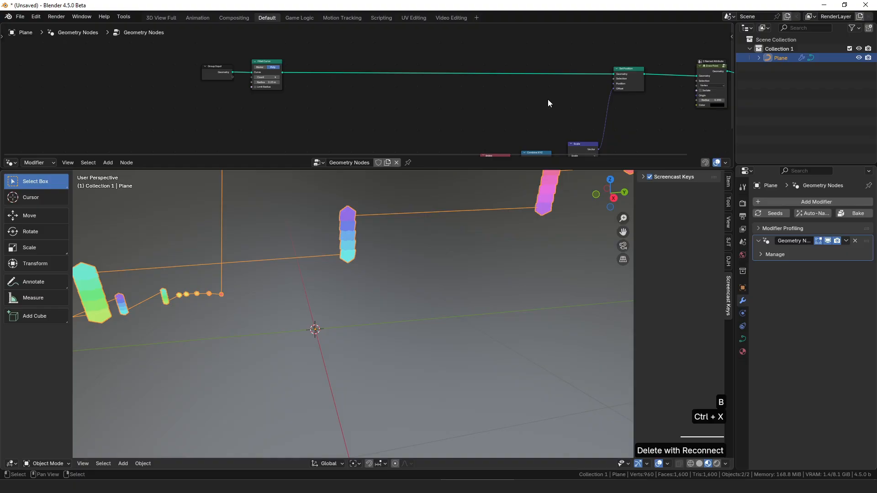
Insert a Delete Geometry node between Fillet Curve and Set Position.
{"action": "scroll", "coordinate": [370, 89], "scroll_direction": "down", "scroll_amount": 1}
{"action": "left_click_drag", "start_coordinate": [289, 74], "coordinate": [364, 95]}
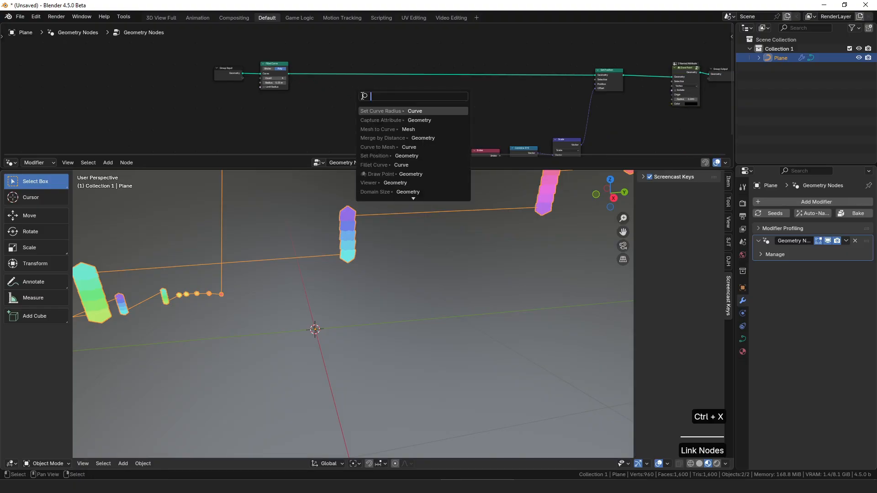
{"action": "type", "text": "del"}
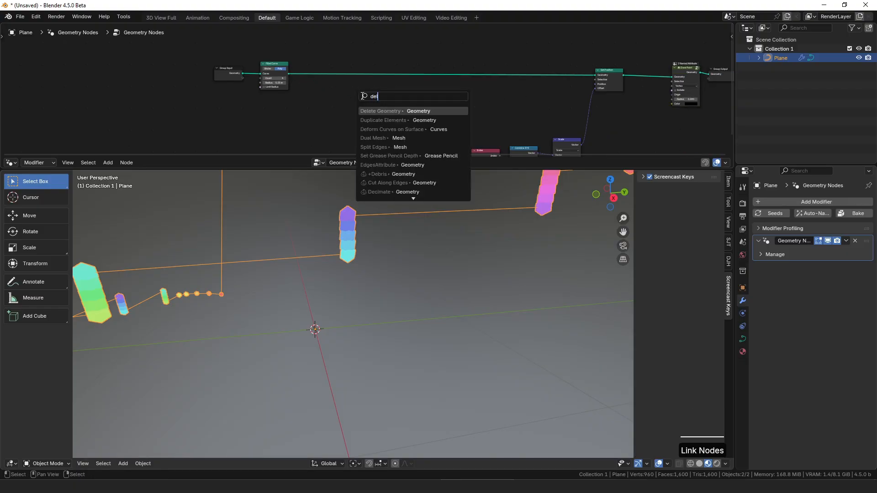
{"action": "key", "text": "Return"}
{"action": "left_click", "coordinate": [402, 70]}
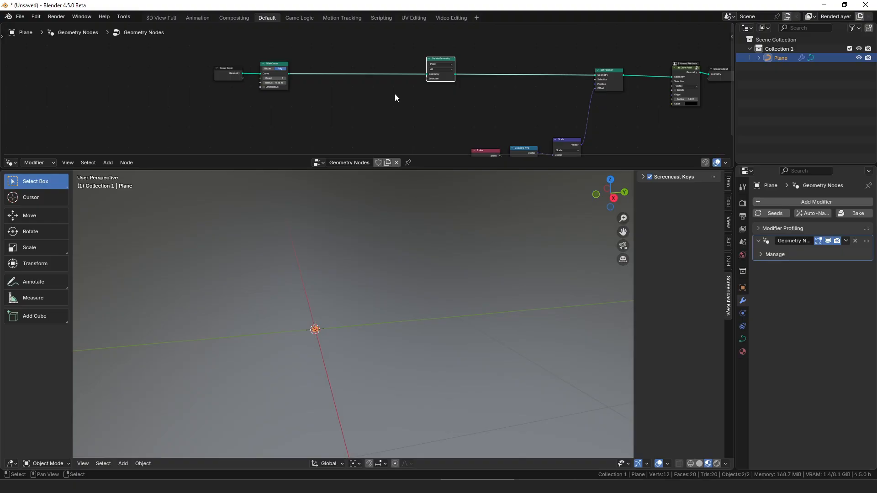
Add a Position node linked to the Selection input of Delete Geometry and place it below the Group Input node.
{"action": "left_click_drag", "start_coordinate": [428, 79], "coordinate": [331, 116]}
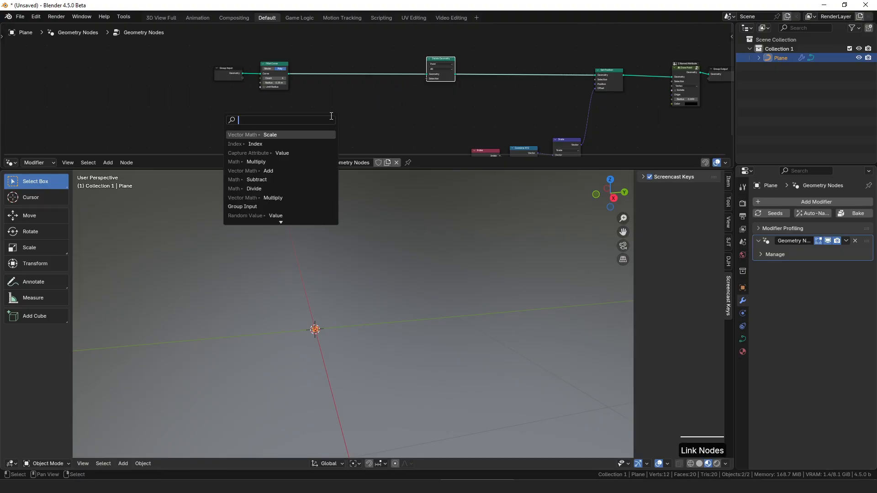
{"action": "type", "text": "p"}
{"action": "type", "text": "os"}
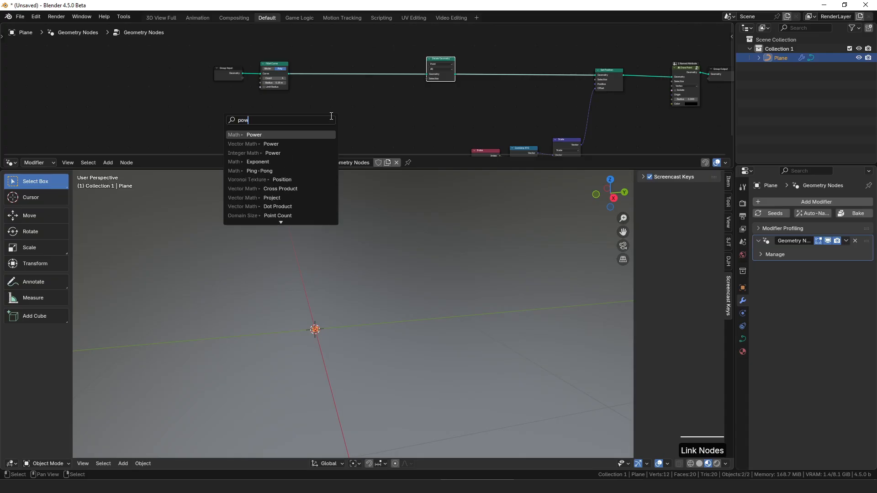
{"action": "key", "text": "Return"}
{"action": "left_click", "coordinate": [249, 141]}
{"action": "middle_click_drag", "start_coordinate": [248, 140], "coordinate": [242, 101]}
{"action": "left_click_drag", "start_coordinate": [242, 99], "coordinate": [217, 98]}
Insert an Evaluate at Index node on the link between Position and the Delete Geometry selection.
{"action": "left_click_drag", "start_coordinate": [219, 102], "coordinate": [263, 102]}
{"action": "type", "text": "e"}
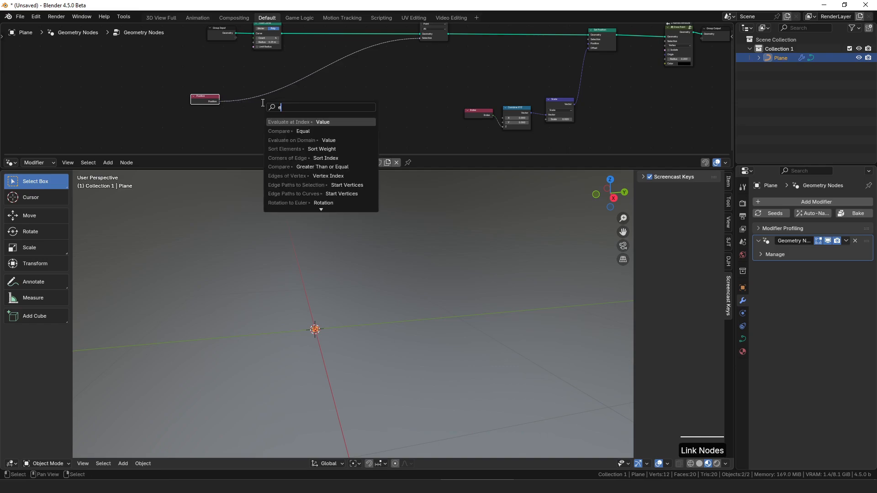
{"action": "key", "text": "Return"}
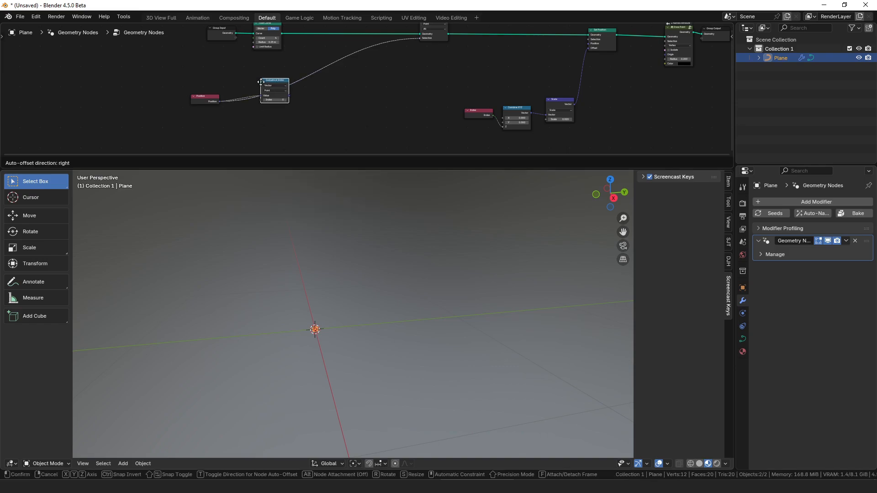
{"action": "left_click", "coordinate": [262, 107]}
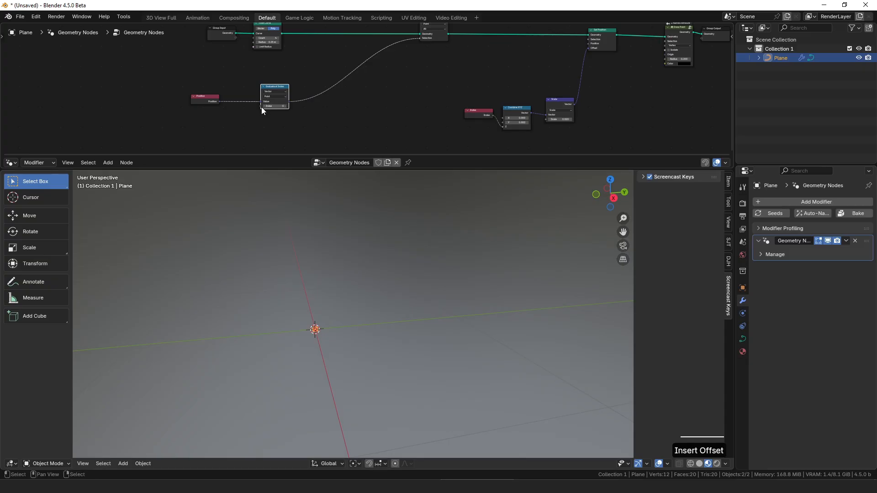
Add an Offset Point in Curve node above Position and connect its Point Index output to the Index of Evaluate at Index.
{"action": "left_click_drag", "start_coordinate": [261, 107], "coordinate": [215, 80]}
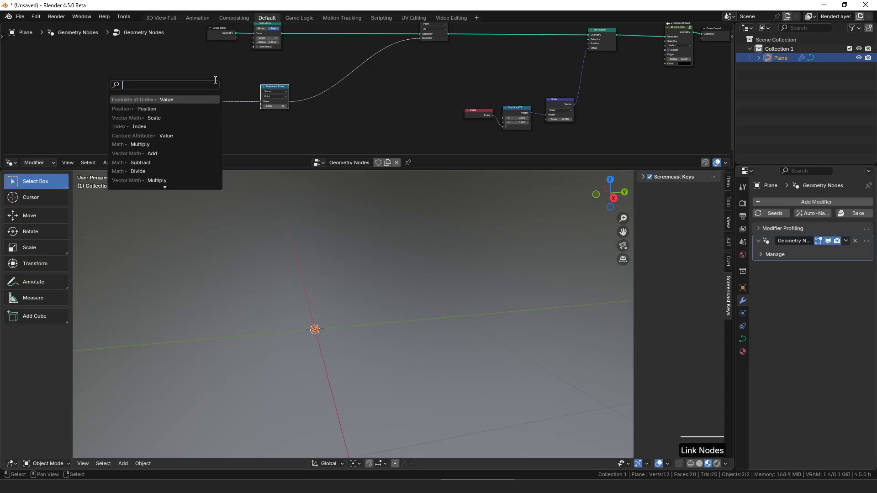
{"action": "type", "text": "offs"}
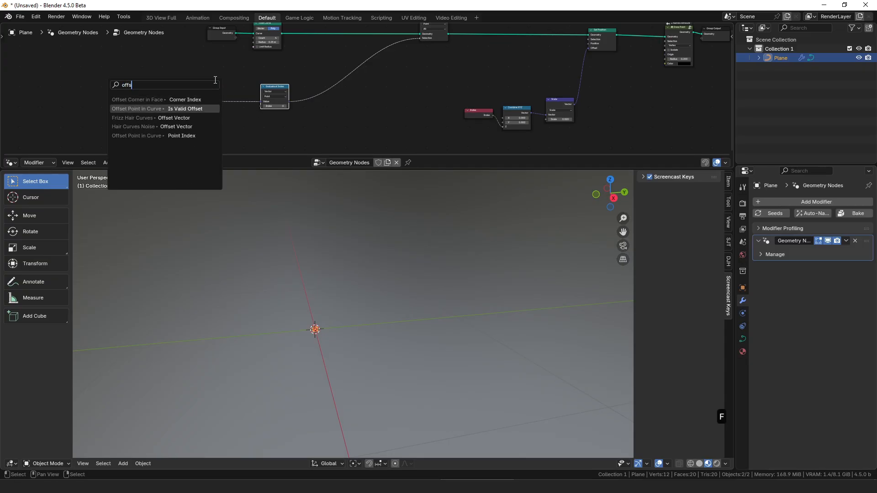
{"action": "key", "text": "Return"}
{"action": "left_click", "coordinate": [220, 86]}
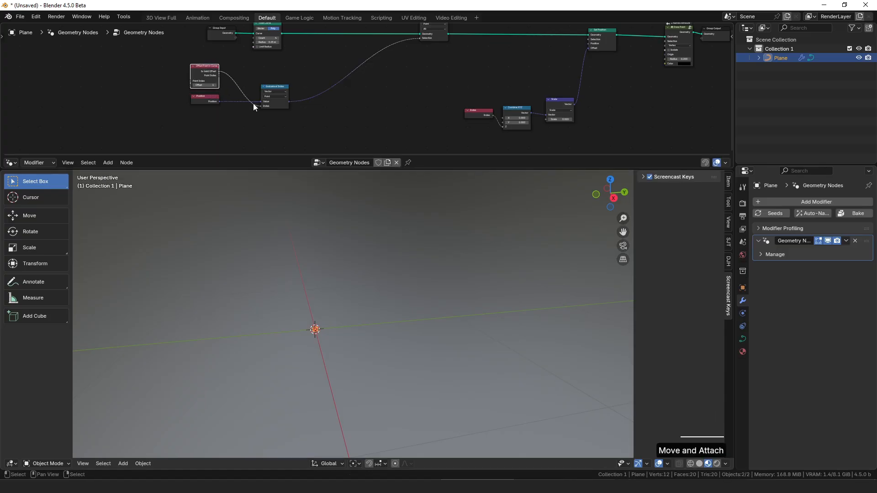
{"action": "scroll", "coordinate": [253, 103], "scroll_direction": "up", "scroll_amount": 2}
{"action": "left_click_drag", "start_coordinate": [179, 79], "coordinate": [233, 120]}
{"action": "scroll", "coordinate": [170, 84], "scroll_direction": "up", "scroll_amount": 4}
{"action": "middle_click_drag", "start_coordinate": [187, 110], "coordinate": [253, 84]}
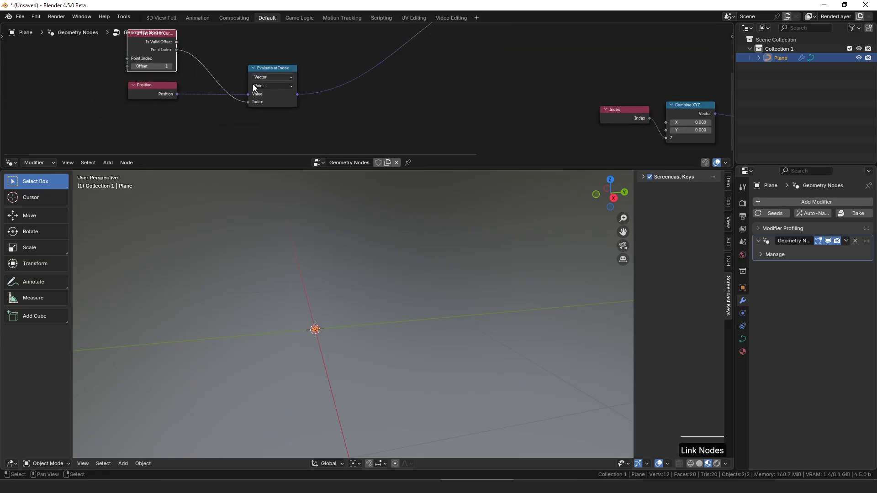
Insert an Equal compare node after Evaluate at Index and connect Position to its B input.
{"action": "left_click_drag", "start_coordinate": [297, 94], "coordinate": [379, 96]}
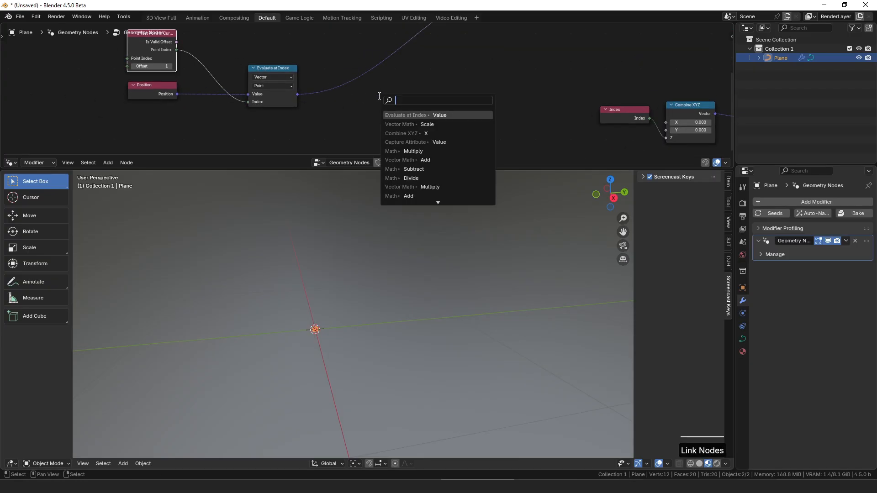
{"action": "type", "text": "eq"}
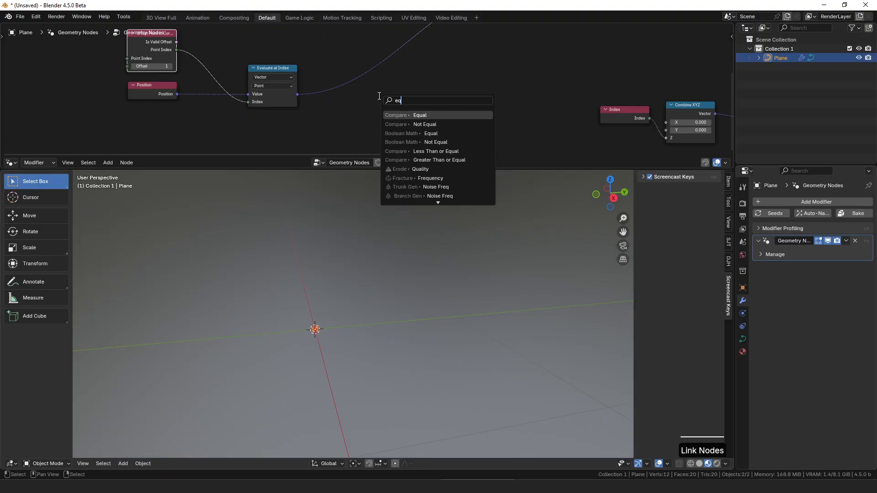
{"action": "key", "text": "Return"}
{"action": "left_click", "coordinate": [359, 52]}
{"action": "left_click_drag", "start_coordinate": [177, 94], "coordinate": [350, 99]}
Tidy the selection nodes by moving Evaluate at Index up, Position slightly down and Equal closer to Evaluate at Index.
{"action": "left_click_drag", "start_coordinate": [273, 71], "coordinate": [268, 45]}
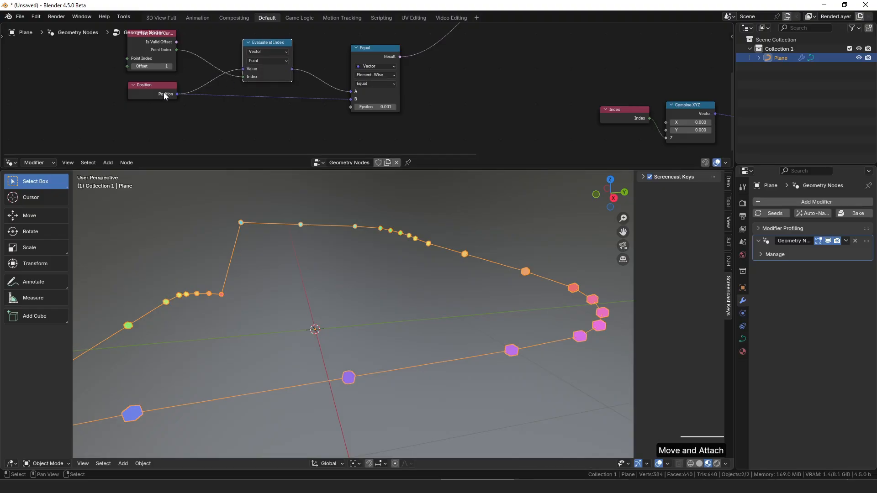
{"action": "left_click_drag", "start_coordinate": [164, 95], "coordinate": [165, 99]}
{"action": "left_click_drag", "start_coordinate": [386, 107], "coordinate": [371, 107]}
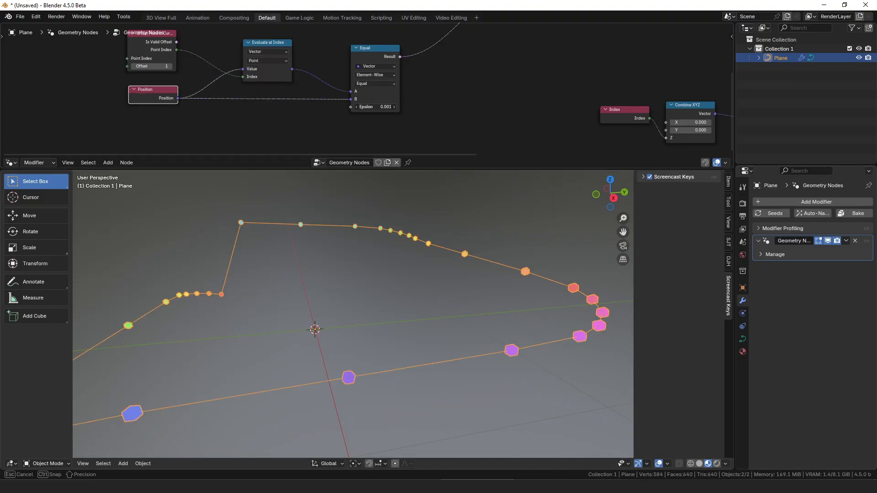
{"action": "middle_click_drag", "start_coordinate": [406, 83], "coordinate": [400, 102]}
{"action": "left_click_drag", "start_coordinate": [358, 75], "coordinate": [306, 76]}
{"action": "key", "text": "ctrl+z"}
{"action": "key", "text": "ctrl+z"}
{"action": "key", "text": "ctrl+z"}
{"action": "key", "text": "Tab"}
{"action": "left_click_drag", "start_coordinate": [106, 93], "coordinate": [312, 87]}
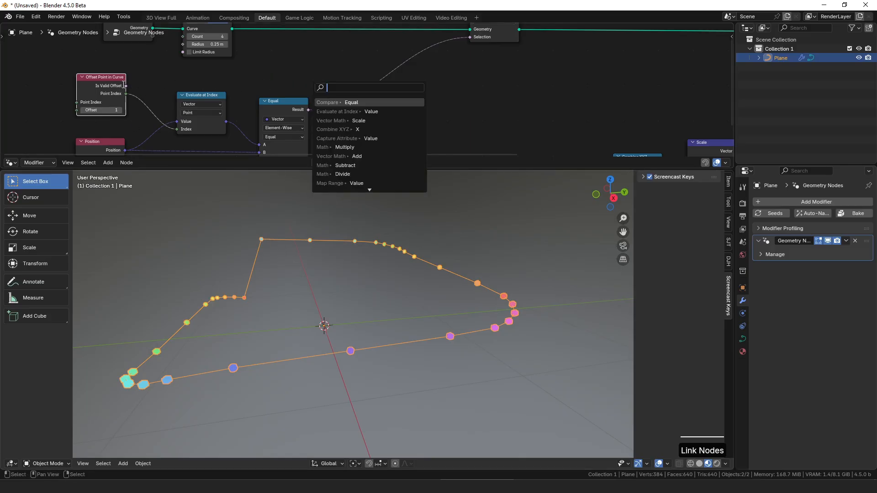
In Edit Mode, duplicate the control point on the curve's far side and raise the copy about 0.11 m along Z.
{"action": "key", "text": "Tab"}
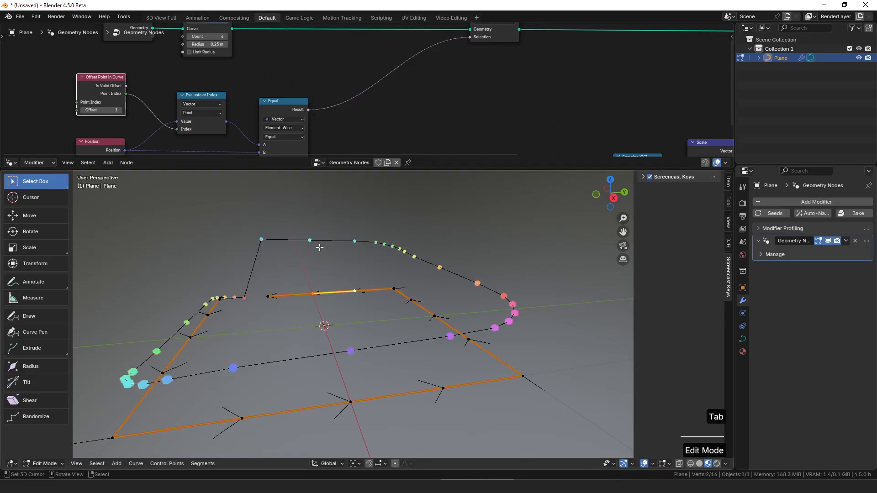
{"action": "left_click", "coordinate": [314, 295]}
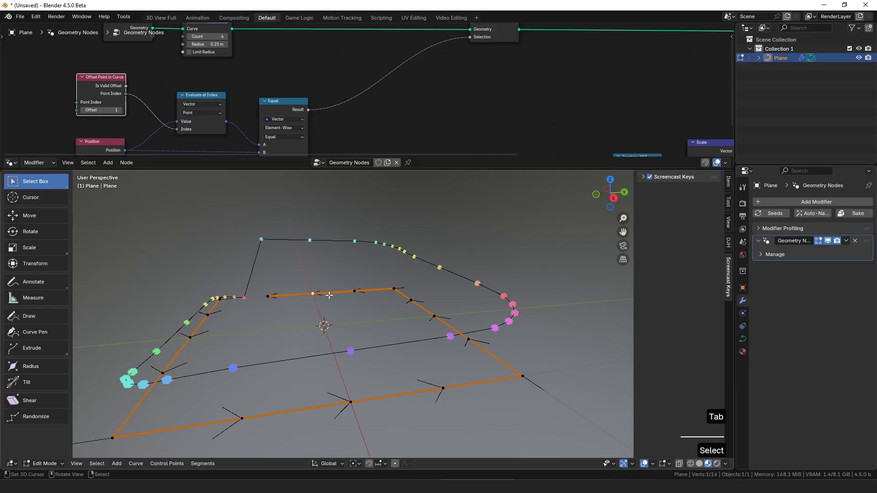
{"action": "key", "text": "shift+d"}
{"action": "key", "text": "z"}
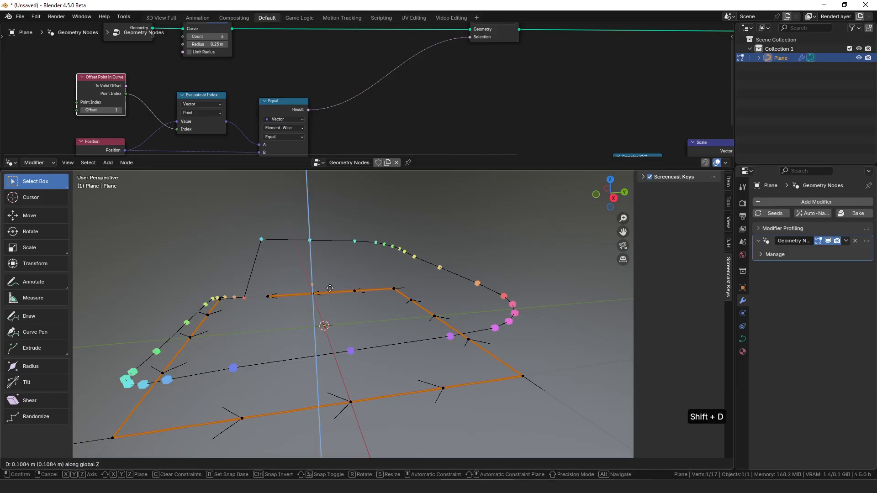
{"action": "left_click", "coordinate": [330, 288]}
Delete the segment between the original control point and its neighbour, and connect the raised duplicate to that neighbour.
{"action": "left_click", "coordinate": [312, 293]}
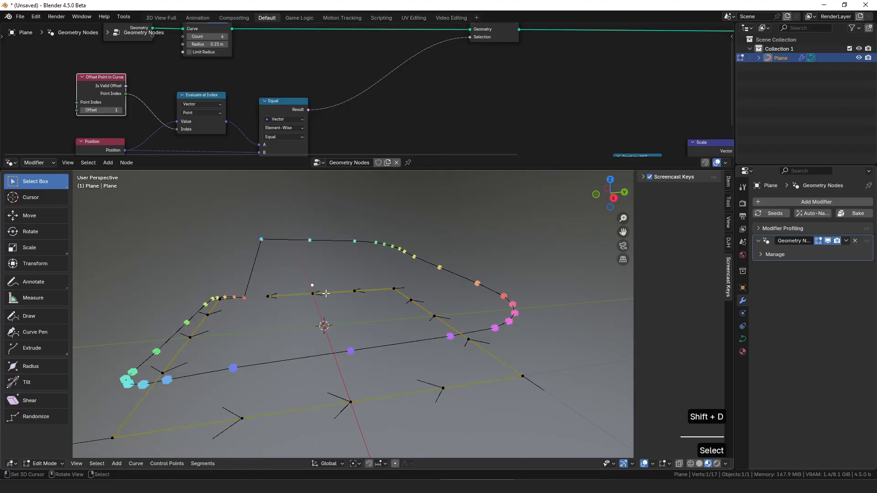
{"action": "key", "text": "x"}
{"action": "left_click", "coordinate": [364, 285]}
{"action": "left_click", "coordinate": [319, 285], "text": "shift"}
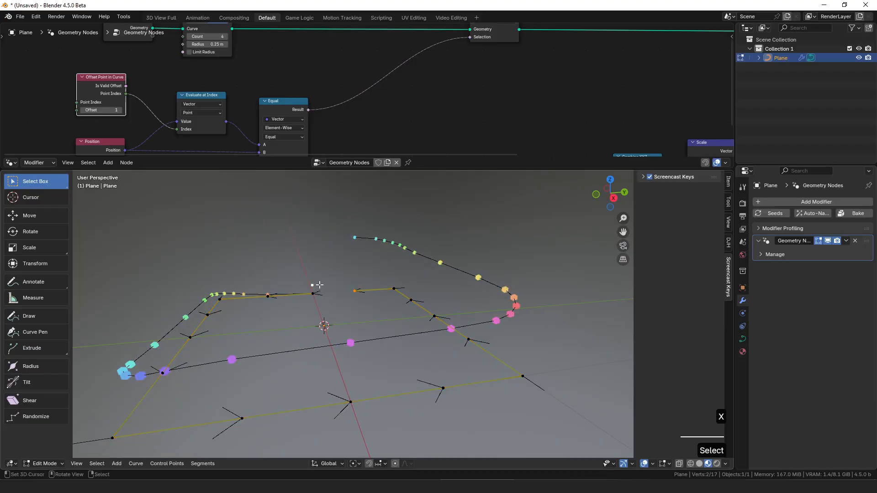
{"action": "key", "text": "f"}
Move the duplicated end point down 0.1 m along Z onto the original point and return to Object Mode.
{"action": "key", "text": "g"}
{"action": "key", "text": "z"}
{"action": "left_click", "coordinate": [317, 282]}
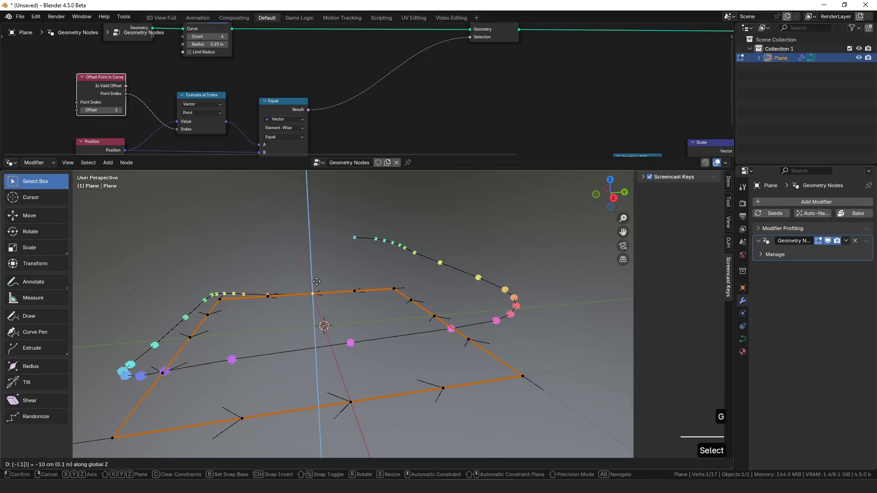
{"action": "key", "text": "Tab"}
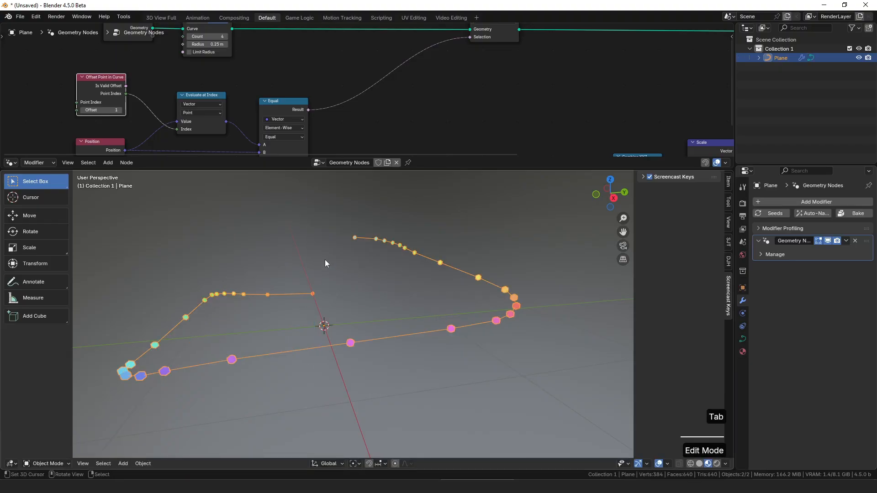
Try moving the curve's duplicated end point away from the overlapping end in Edit Mode.
{"action": "key", "text": "Tab"}
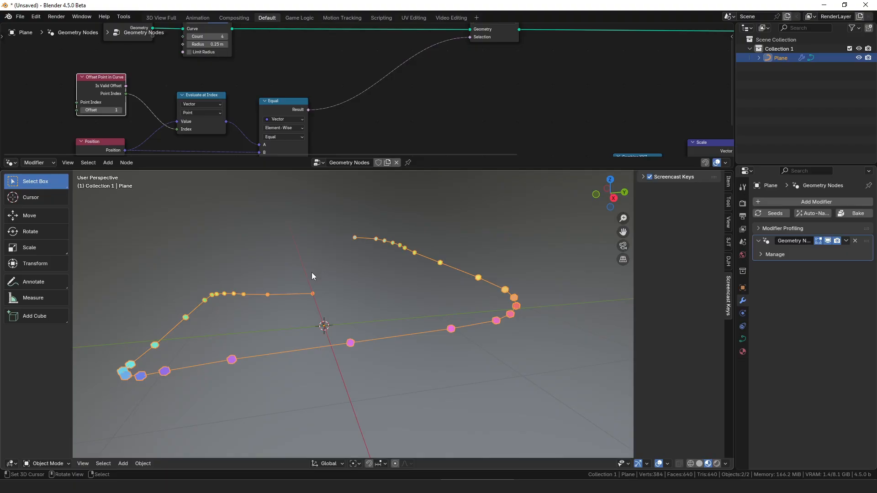
{"action": "key", "text": "g"}
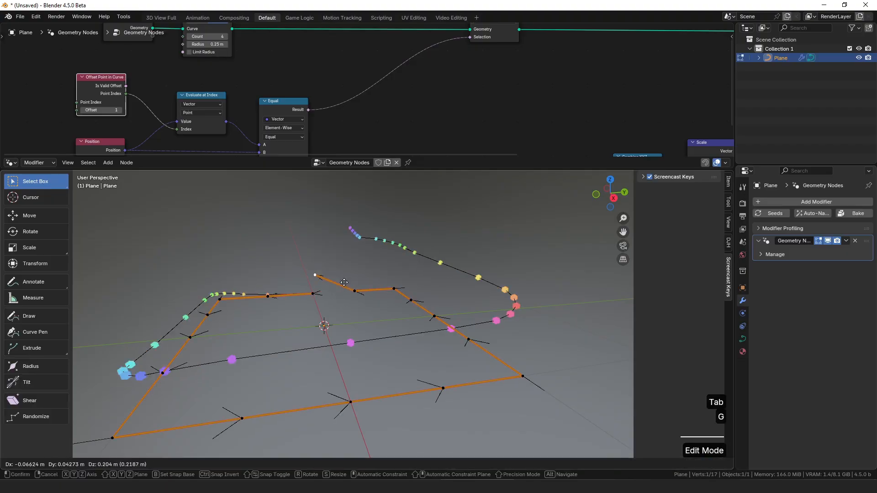
{"action": "key", "text": "g"}
{"action": "left_click", "coordinate": [334, 291]}
{"action": "key", "text": "Tab"}
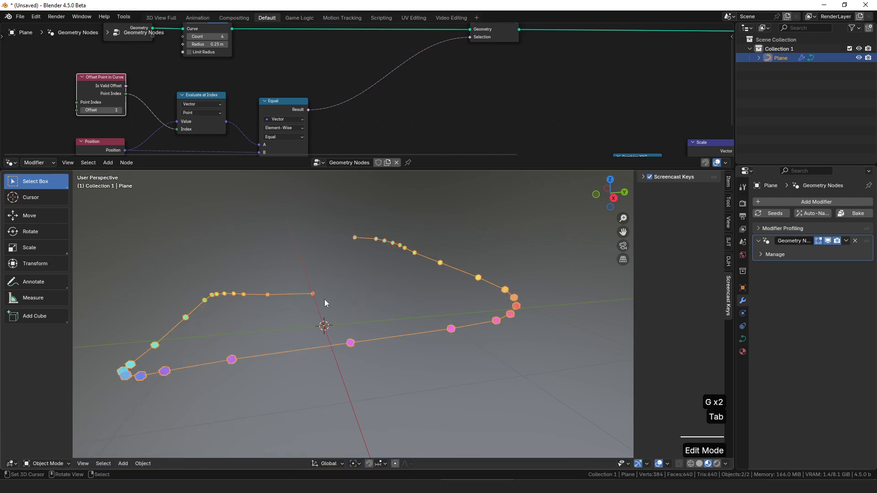
Draw an annotation line across the gap between the two open ends of the filleted curve.
{"action": "middle_click_drag", "start_coordinate": [314, 293], "coordinate": [373, 205]}
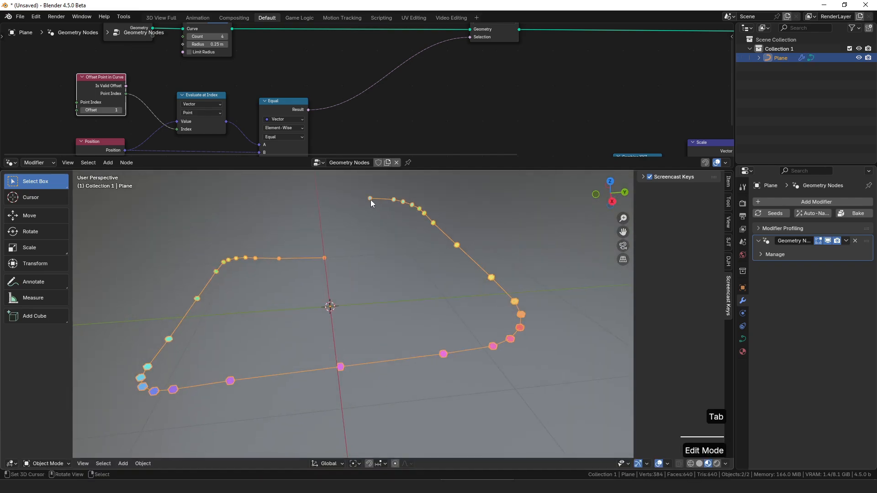
{"action": "left_click_drag", "start_coordinate": [369, 200], "coordinate": [326, 259]}
{"action": "key", "text": "ctrl"}
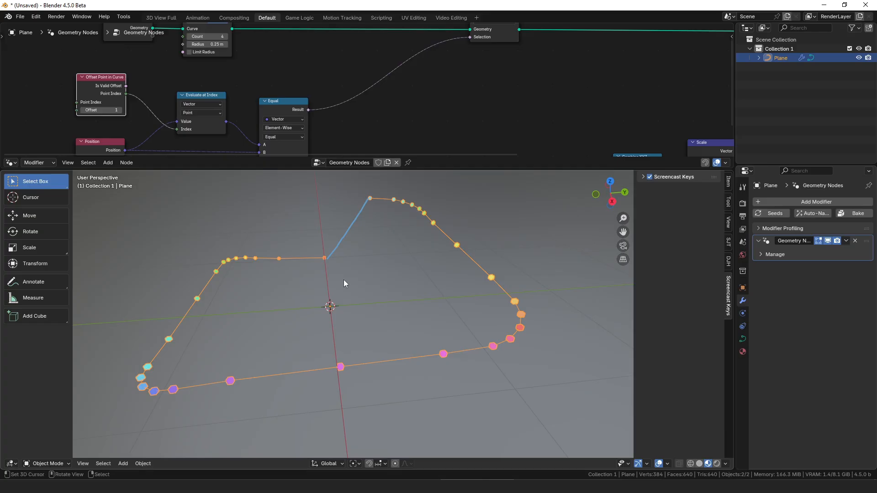
Insert a Boolean Math And node between Equal and Delete Geometry and connect Is Valid Offset to its first input.
{"action": "left_click_drag", "start_coordinate": [309, 110], "coordinate": [376, 103]}
{"action": "type", "text": "and"}
{"action": "key", "text": "Return"}
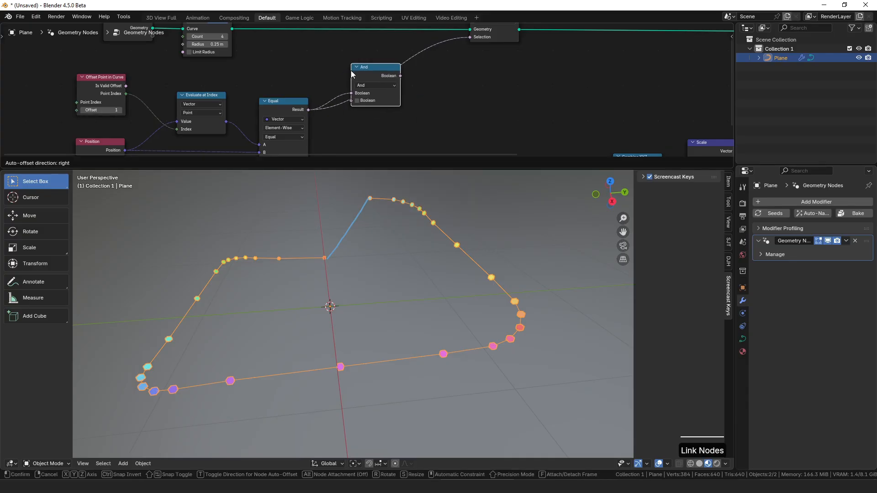
{"action": "left_click", "coordinate": [351, 70]}
{"action": "left_click_drag", "start_coordinate": [126, 85], "coordinate": [363, 66]}
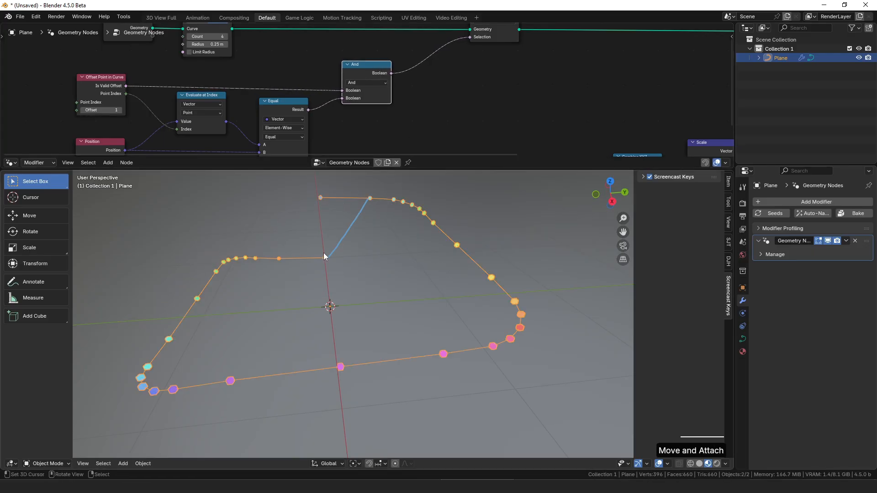
Combine the Offset Point in Curve, Position, Evaluate at Index, Equal, And and Delete Geometry nodes into one node group.
{"action": "left_click_drag", "start_coordinate": [341, 80], "coordinate": [358, 72]}
{"action": "scroll", "coordinate": [381, 106], "scroll_direction": "down", "scroll_amount": 3}
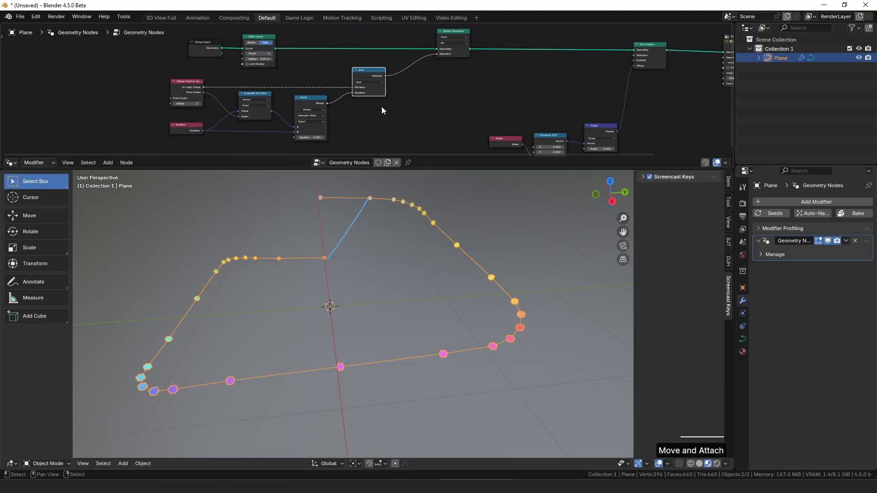
{"action": "left_click", "coordinate": [412, 108]}
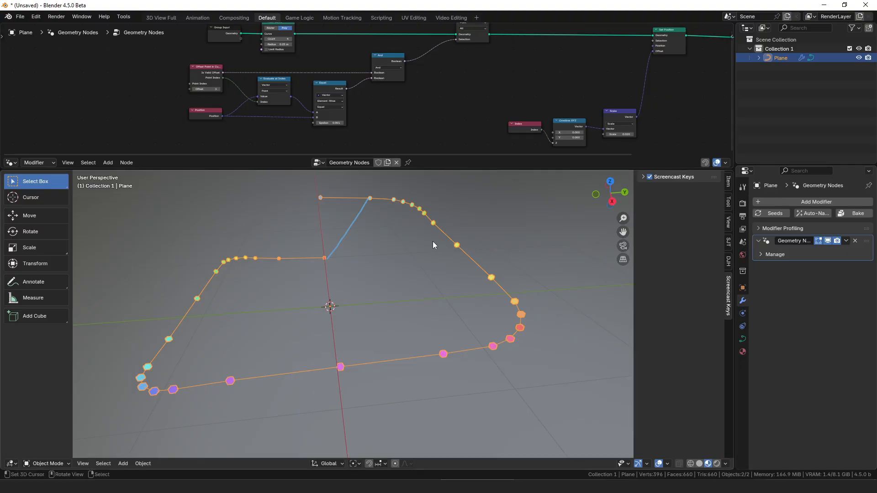
{"action": "key", "text": "b"}
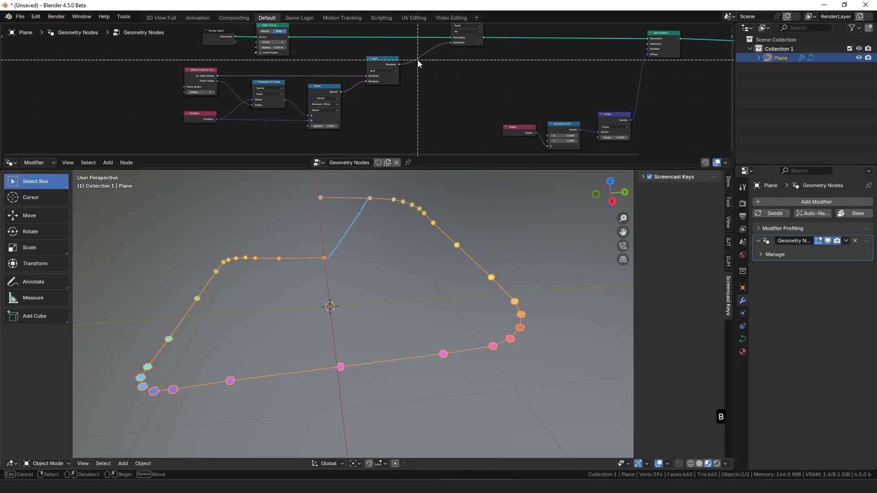
{"action": "left_click_drag", "start_coordinate": [422, 57], "coordinate": [213, 120]}
{"action": "key", "text": "b"}
{"action": "left_click_drag", "start_coordinate": [505, 32], "coordinate": [462, 48]}
{"action": "middle_click_drag", "start_coordinate": [461, 67], "coordinate": [449, 91]}
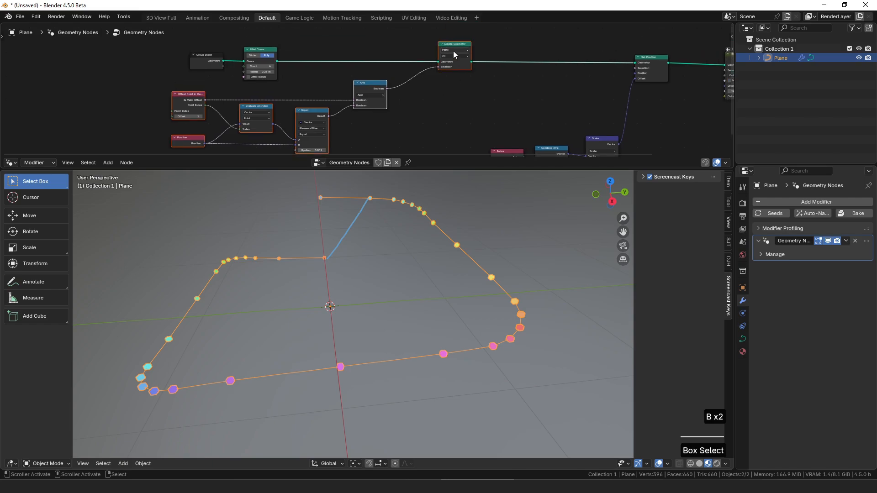
{"action": "key", "text": "ctrl+g"}
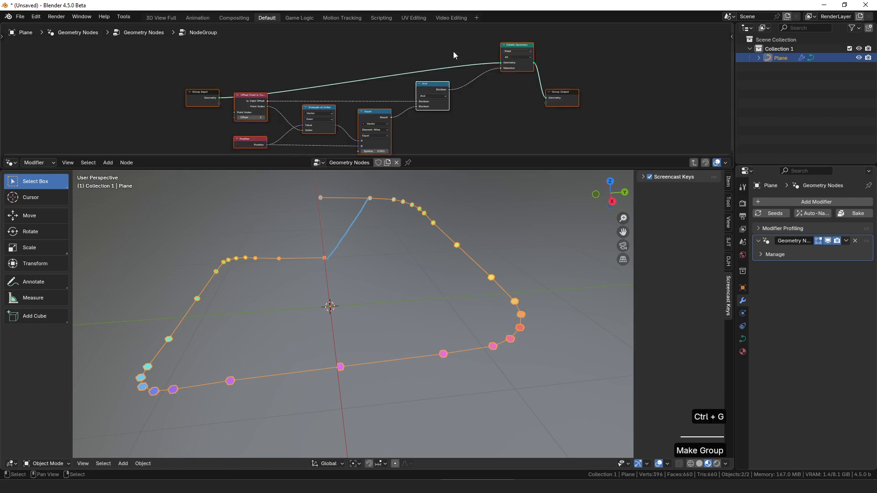
Inside the group, move Group Input near Delete Geometry, expose the Equal node's Epsilon through a Group Input, and leave the group.
{"action": "left_click", "coordinate": [224, 79]}
{"action": "left_click_drag", "start_coordinate": [205, 93], "coordinate": [442, 47]}
{"action": "middle_click_drag", "start_coordinate": [362, 105], "coordinate": [372, 78]}
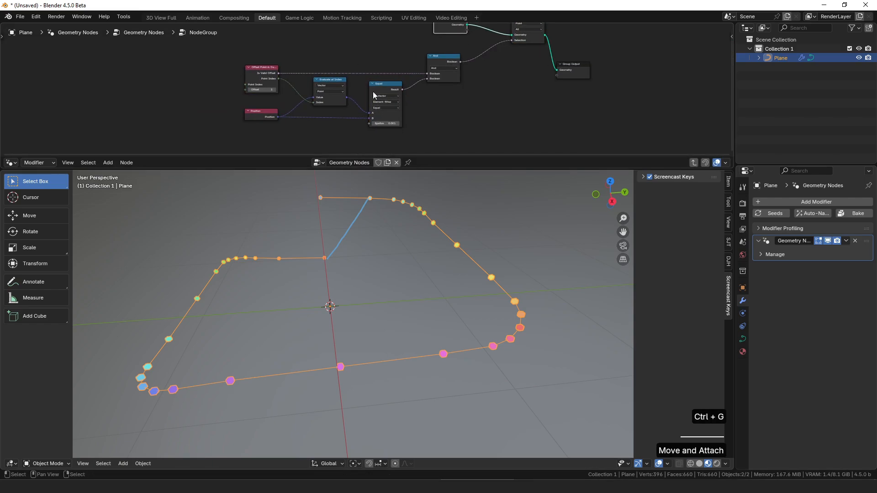
{"action": "left_click_drag", "start_coordinate": [368, 124], "coordinate": [333, 144]}
{"action": "type", "text": "in"}
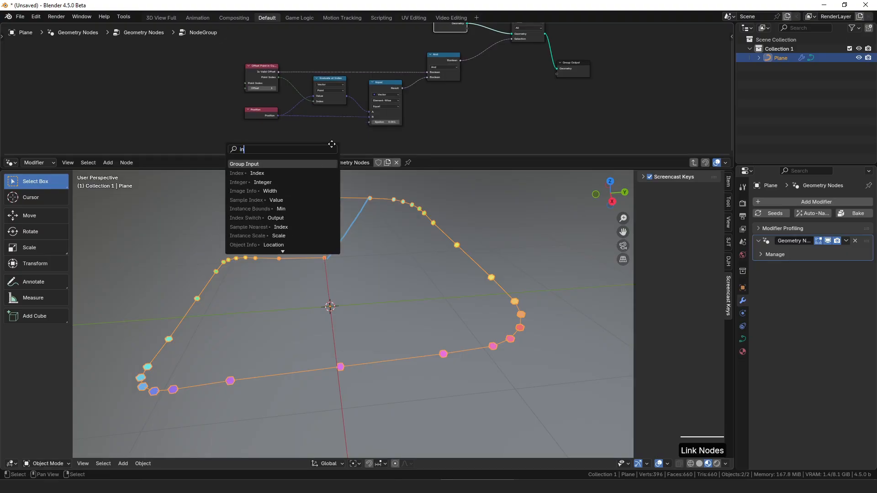
{"action": "key", "text": "Escape"}
{"action": "key", "text": "Tab"}
Place the group node beside Fillet Curve and rename it Curve Merge By Distance.
{"action": "left_click_drag", "start_coordinate": [317, 93], "coordinate": [339, 49]}
{"action": "double_click", "coordinate": [343, 57]}
{"action": "type", "text": "Curve "}
{"action": "type", "text": "Merg"}
{"action": "type", "text": "e"}
{"action": "type", "text": " By"}
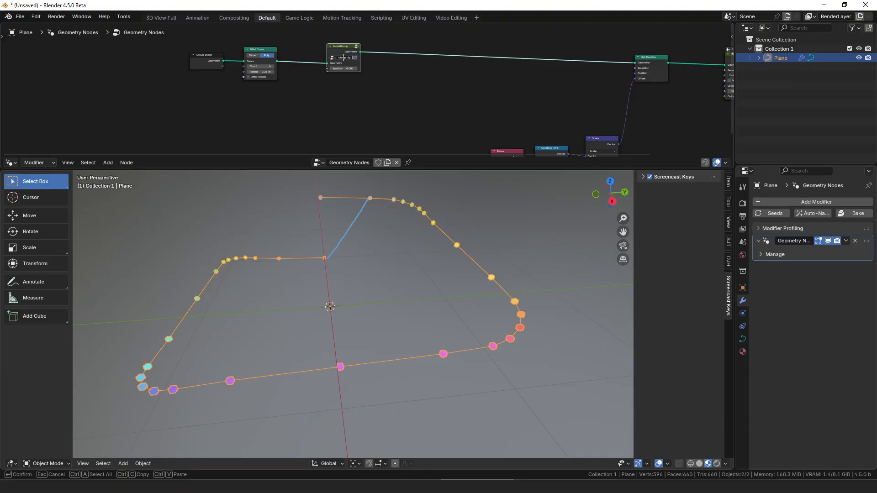
{"action": "key", "text": "Return"}
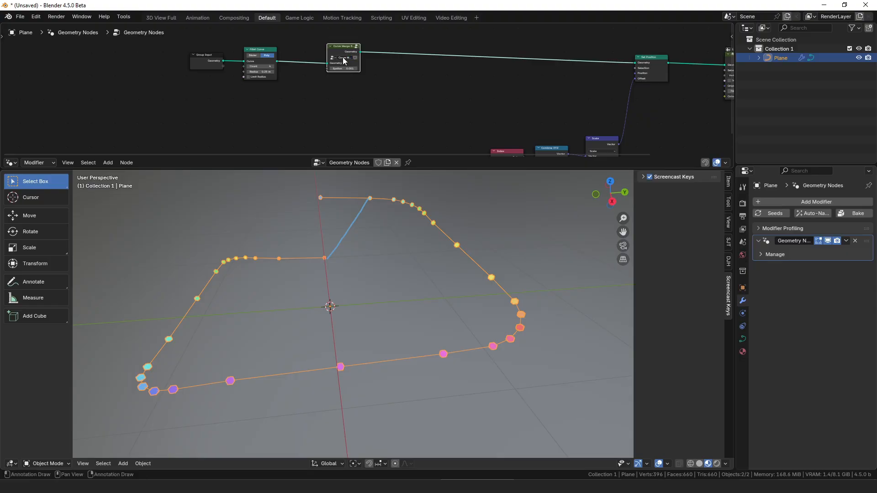
Widen the Curve Merge By Distance node so that its full name can be read.
{"action": "scroll", "coordinate": [365, 91], "scroll_direction": "up", "scroll_amount": 5}
{"action": "middle_click_drag", "start_coordinate": [366, 59], "coordinate": [374, 95]}
{"action": "left_click_drag", "start_coordinate": [343, 68], "coordinate": [399, 86]}
{"action": "left_click", "coordinate": [439, 105]}
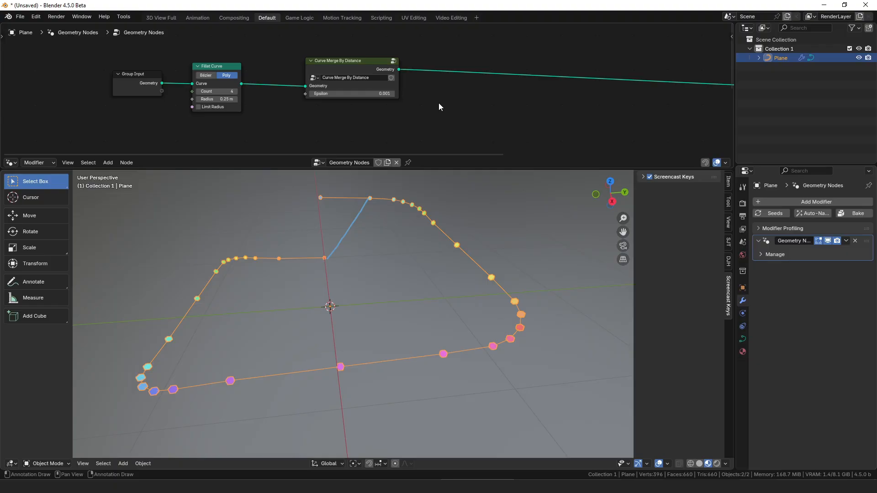
In Edit Mode, duplicate the five points of the curve's front side and rotate the copy about global X to stand vertically.
{"action": "key", "text": "d"}
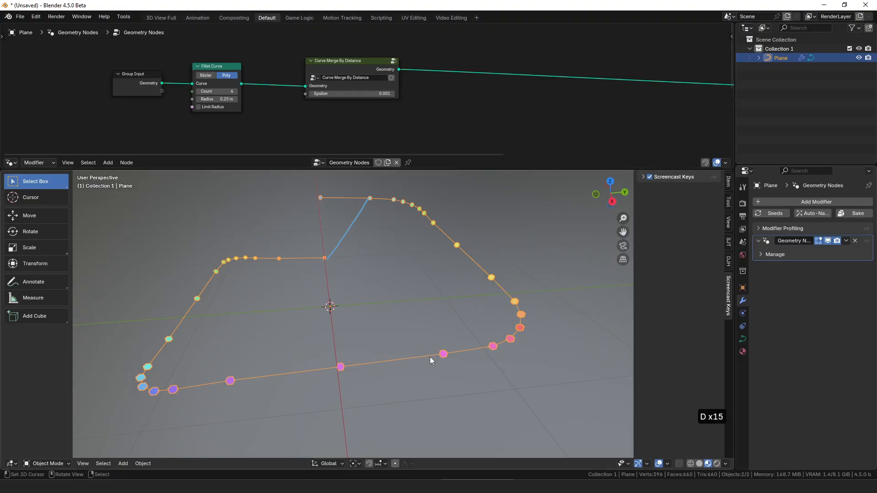
{"action": "key", "text": "Tab"}
{"action": "middle_click_drag", "start_coordinate": [359, 373], "coordinate": [356, 343], "text": "shift"}
{"action": "right_click", "coordinate": [162, 378]}
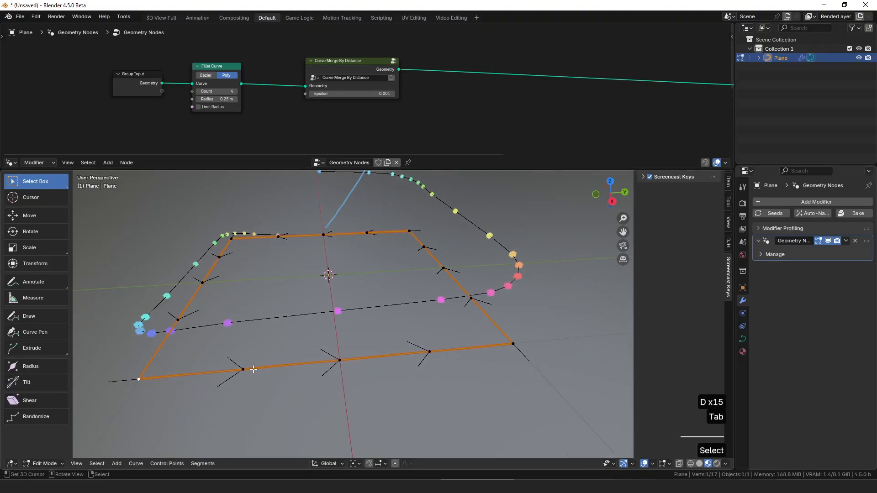
{"action": "key", "text": "b"}
{"action": "left_click_drag", "start_coordinate": [535, 343], "coordinate": [155, 402]}
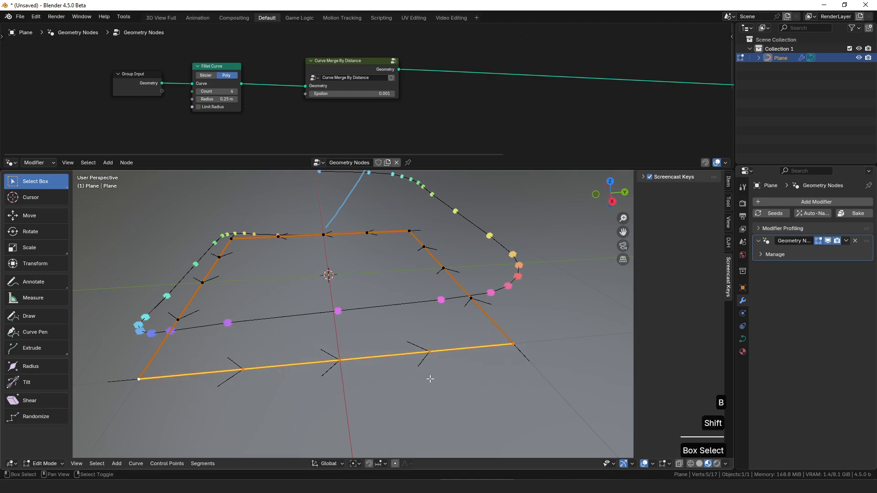
{"action": "key", "text": "shift+d"}
{"action": "key", "text": "r"}
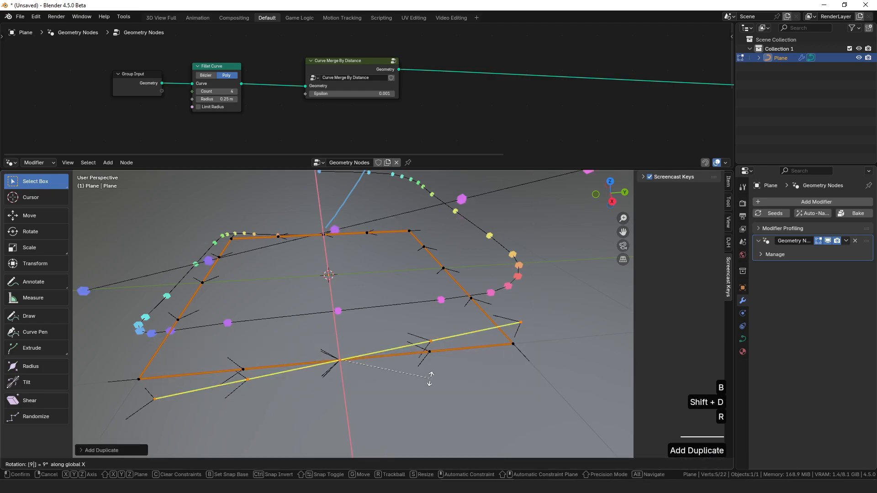
{"action": "left_click", "coordinate": [430, 375]}
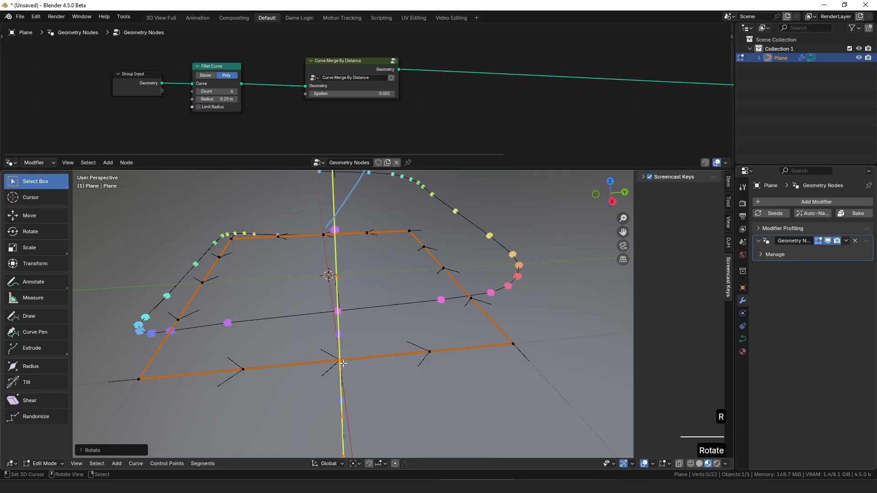
Circle the places where the vertical spline meets the flat curve with annotation strokes, and undo the strokes.
{"action": "key", "text": "d"}
{"action": "left_click_drag", "start_coordinate": [340, 373], "coordinate": [349, 380]}
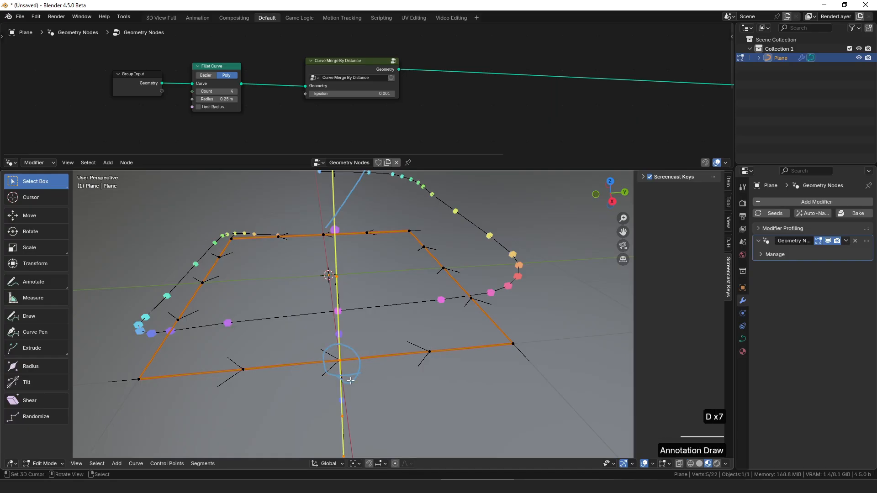
{"action": "key", "text": "ctrl+z"}
{"action": "key", "text": "Tab"}
{"action": "middle_click_drag", "start_coordinate": [223, 344], "coordinate": [398, 295]}
{"action": "scroll", "coordinate": [396, 269], "scroll_direction": "down", "scroll_amount": 5}
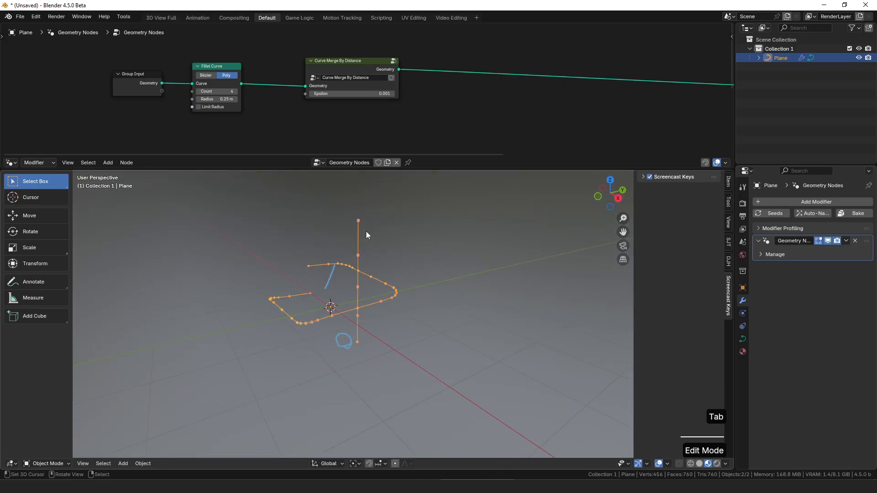
{"action": "middle_click_drag", "start_coordinate": [360, 302], "coordinate": [366, 263]}
{"action": "scroll", "coordinate": [352, 299], "scroll_direction": "up", "scroll_amount": 3}
{"action": "left_click_drag", "start_coordinate": [366, 255], "coordinate": [364, 253]}
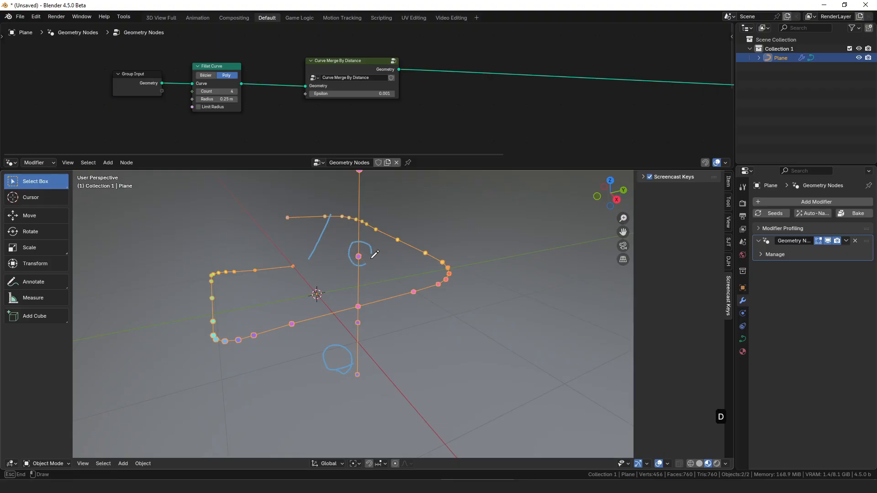
{"action": "key", "text": "ctrl+z"}
{"action": "key", "text": "ctrl+z"}
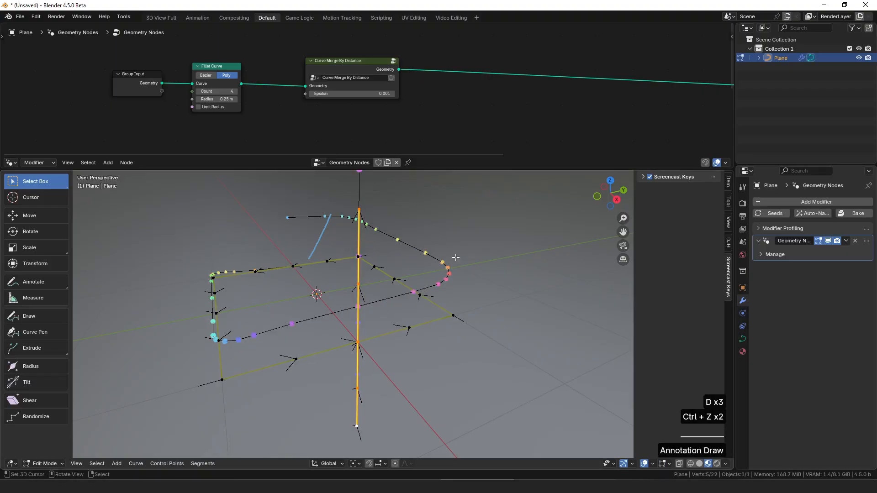
In Object Mode, branch Fillet Curve's output through new Curve to Mesh and Mesh to Curve nodes and send the result to the output.
{"action": "key", "text": "Tab"}
{"action": "left_click_drag", "start_coordinate": [335, 67], "coordinate": [437, 58]}
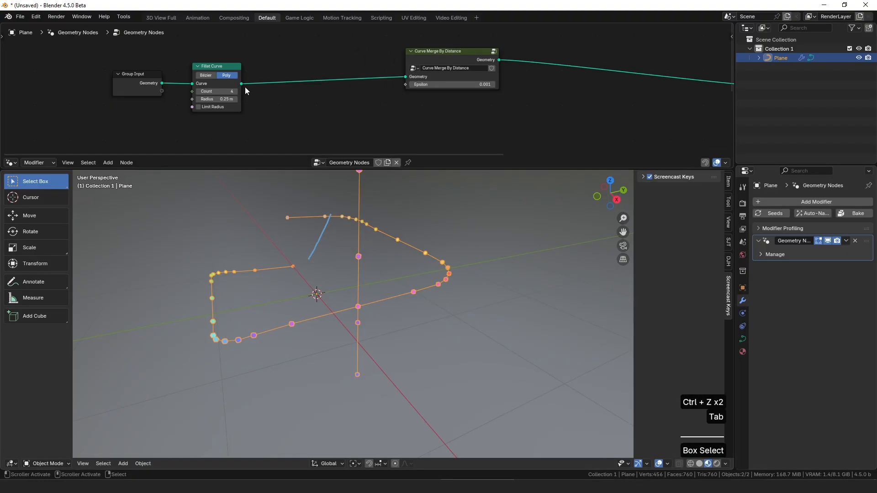
{"action": "left_click_drag", "start_coordinate": [241, 84], "coordinate": [284, 105]}
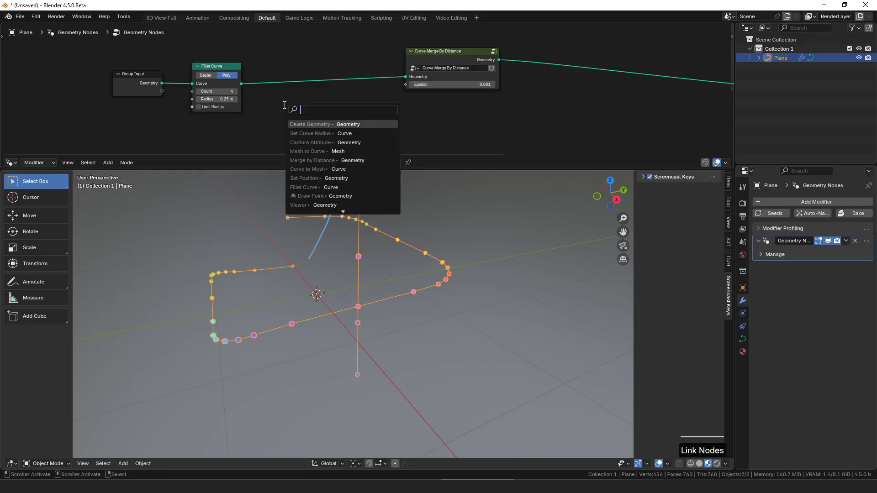
{"action": "left_click", "coordinate": [307, 169]}
{"action": "left_click", "coordinate": [302, 102]}
{"action": "left_click_drag", "start_coordinate": [333, 110], "coordinate": [362, 115]}
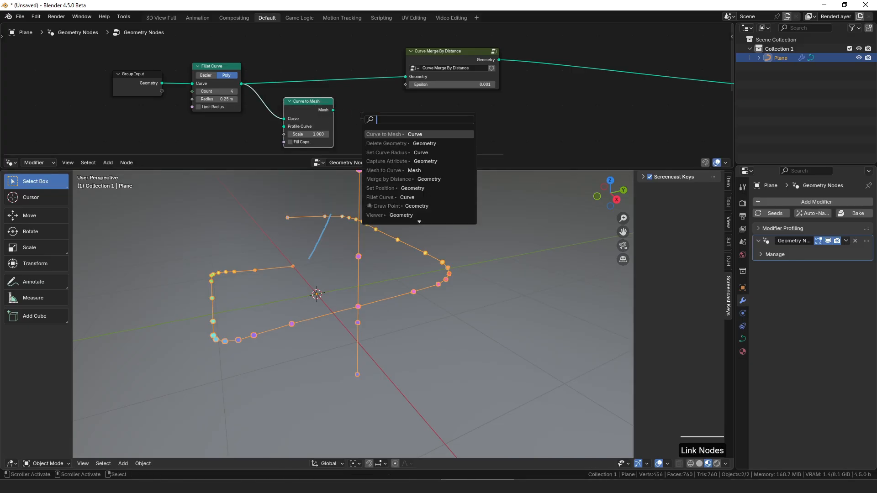
{"action": "type", "text": "to cur"}
{"action": "key", "text": "Return"}
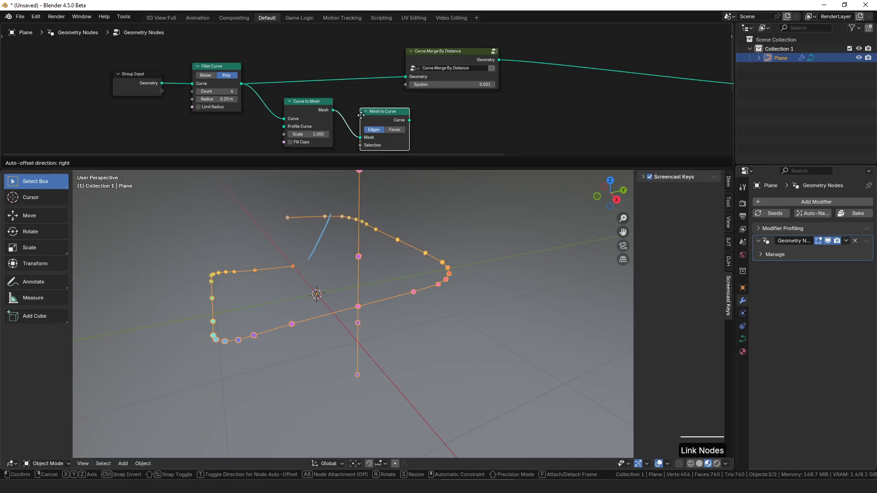
{"action": "left_click", "coordinate": [424, 117]}
{"action": "key", "text": "o"}
Insert a Merge by Distance node between Curve to Mesh and Mesh to Curve and output the resulting curve.
{"action": "left_click_drag", "start_coordinate": [333, 110], "coordinate": [347, 132]}
{"action": "type", "text": "merge"}
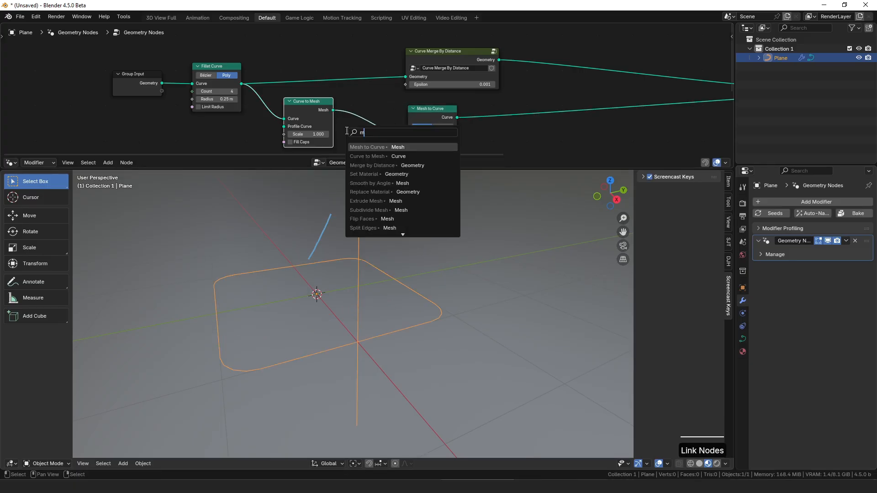
{"action": "key", "text": "Down"}
{"action": "key", "text": "Return"}
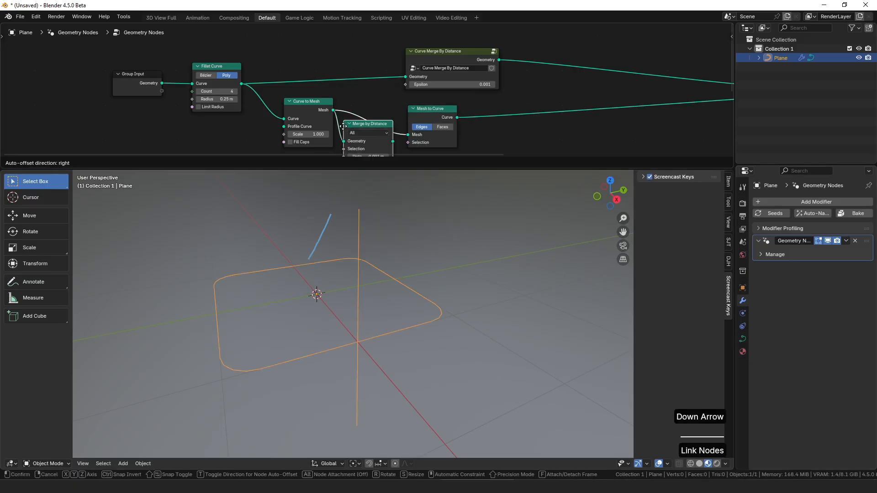
{"action": "left_click", "coordinate": [379, 125]}
{"action": "left_click_drag", "start_coordinate": [442, 113], "coordinate": [446, 110]}
{"action": "left_click", "coordinate": [446, 111], "text": "alt+shift"}
Connect Mesh to Curve to Set Position's Geometry input, output Set Position directly, and inspect the offset curve from several angles.
{"action": "middle_click_drag", "start_coordinate": [499, 109], "coordinate": [361, 95]}
{"action": "scroll", "coordinate": [362, 95], "scroll_direction": "down", "scroll_amount": 4}
{"action": "left_click_drag", "start_coordinate": [336, 99], "coordinate": [566, 78]}
{"action": "left_click", "coordinate": [593, 74], "text": "alt+shift"}
{"action": "middle_click_drag", "start_coordinate": [431, 254], "coordinate": [393, 241]}
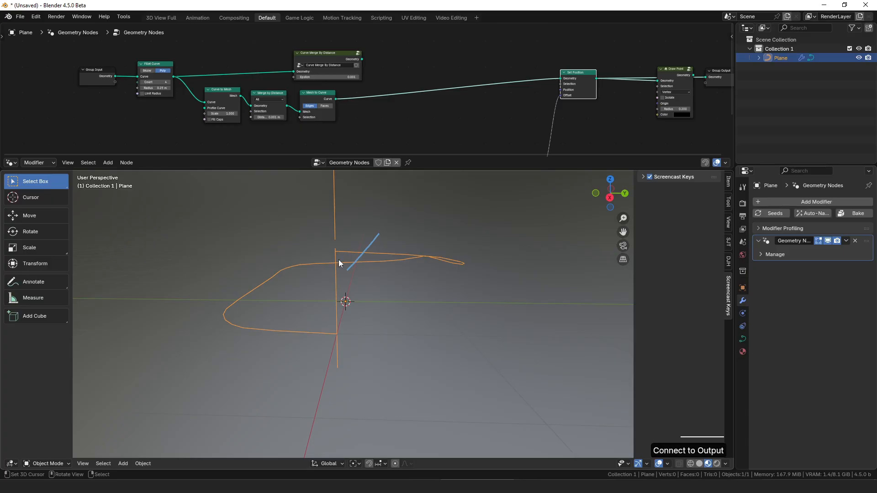
{"action": "mouse_move", "coordinate": [341, 262]}
{"action": "middle_mouse_down"}
{"action": "mouse_move", "coordinate": [284, 249]}
{"action": "mouse_move", "coordinate": [295, 270]}
{"action": "mouse_move", "coordinate": [341, 258]}
{"action": "middle_mouse_up"}
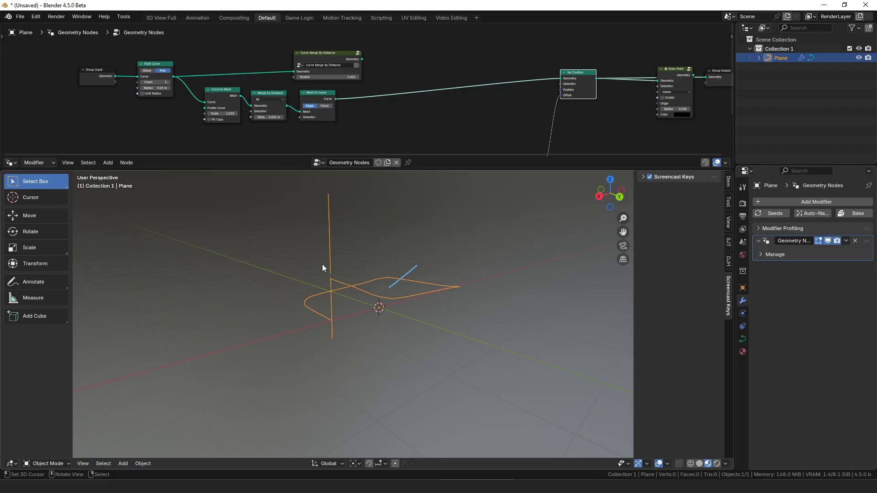
{"action": "middle_click_drag", "start_coordinate": [323, 268], "coordinate": [444, 278]}
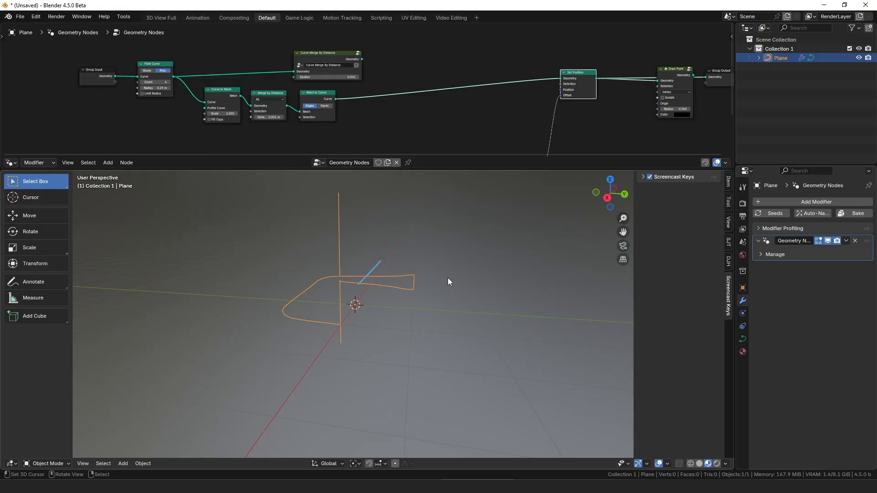
Draw an annotation sketch of four strokes meeting at a small circle, beside the curve.
{"action": "left_click_drag", "start_coordinate": [484, 274], "coordinate": [483, 275]}
{"action": "mouse_move", "coordinate": [448, 246]}
{"action": "left_mouse_down"}
{"action": "mouse_move", "coordinate": [481, 273]}
{"action": "mouse_move", "coordinate": [521, 275]}
{"action": "mouse_move", "coordinate": [501, 250]}
{"action": "mouse_move", "coordinate": [459, 301]}
{"action": "left_mouse_up"}
{"action": "key", "text": "d"}
Try duplicating the vertical spline in Edit Mode and moving the copy about 2.02 m up along Z.
{"action": "scroll", "coordinate": [393, 267], "scroll_direction": "up", "scroll_amount": 3}
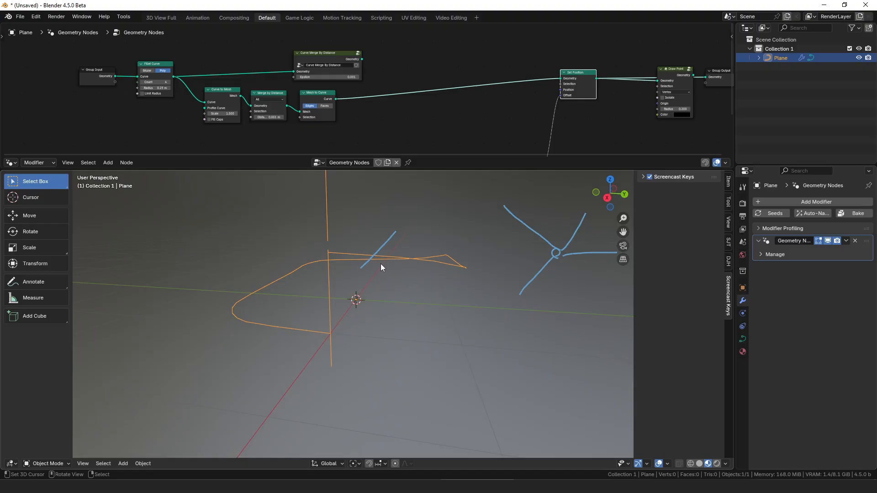
{"action": "scroll", "coordinate": [369, 253], "scroll_direction": "up", "scroll_amount": 3}
{"action": "middle_click_drag", "start_coordinate": [369, 270], "coordinate": [364, 282]}
{"action": "middle_click_drag", "start_coordinate": [364, 282], "coordinate": [364, 294], "text": "shift"}
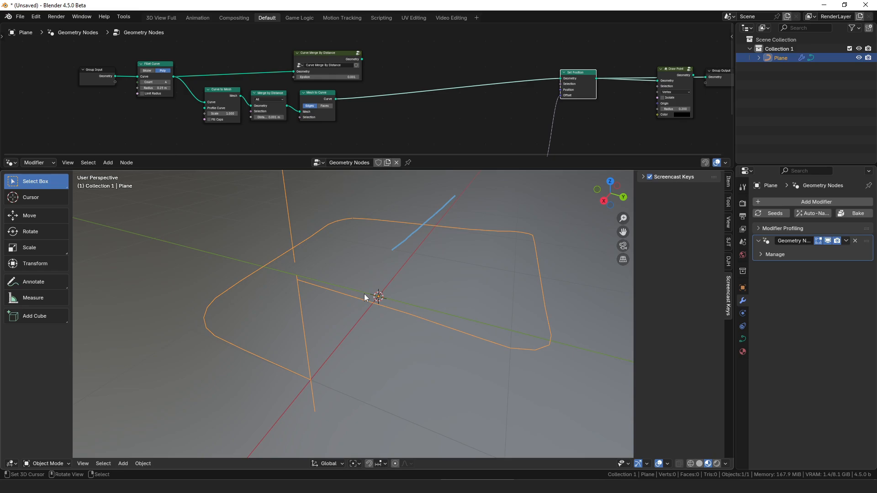
{"action": "key", "text": "KP_7"}
{"action": "key", "text": "Tab"}
{"action": "scroll", "coordinate": [429, 297], "scroll_direction": "down", "scroll_amount": 5}
{"action": "middle_click_drag", "start_coordinate": [426, 300], "coordinate": [374, 377]}
{"action": "key", "text": "ctrl+l"}
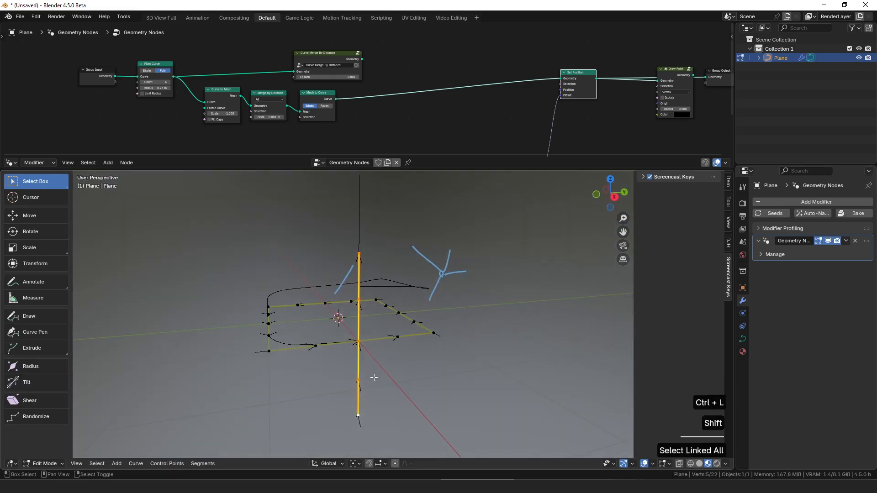
{"action": "key", "text": "shift+d"}
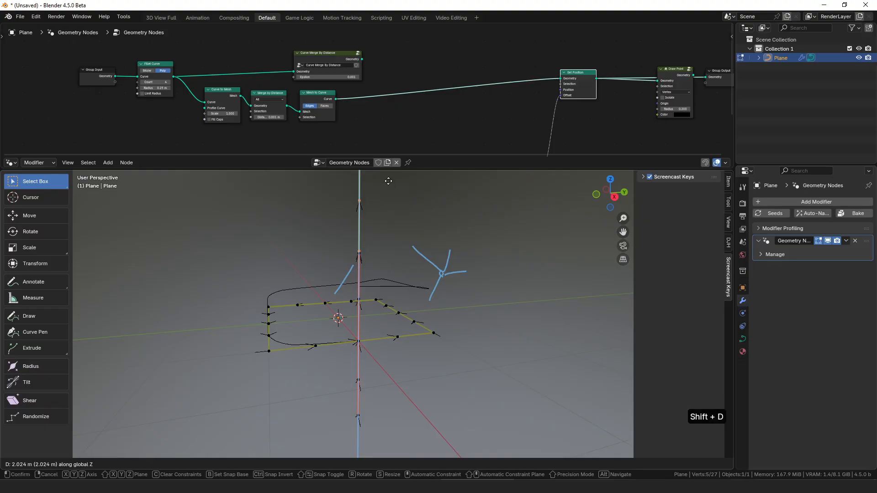
{"action": "left_click", "coordinate": [388, 181]}
{"action": "key", "text": "Tab"}
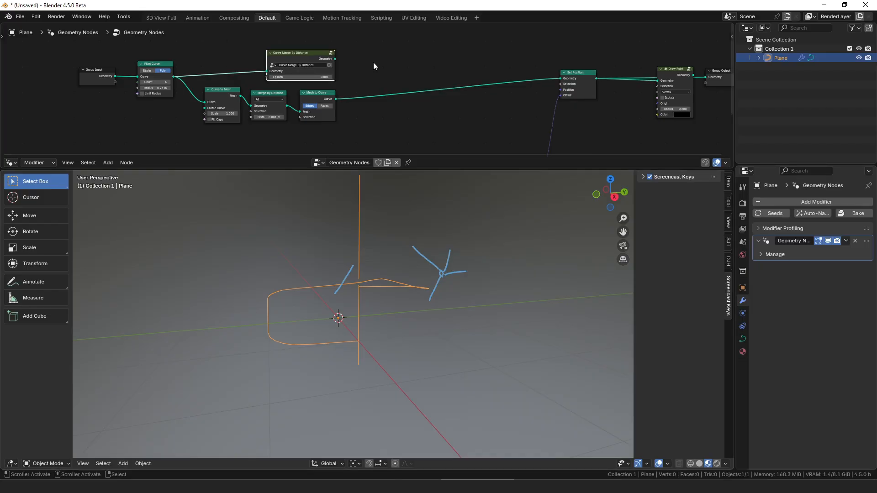
Reposition the Curve Merge By Distance node slightly higher above the mesh conversion nodes.
{"action": "left_click_drag", "start_coordinate": [311, 54], "coordinate": [311, 48]}
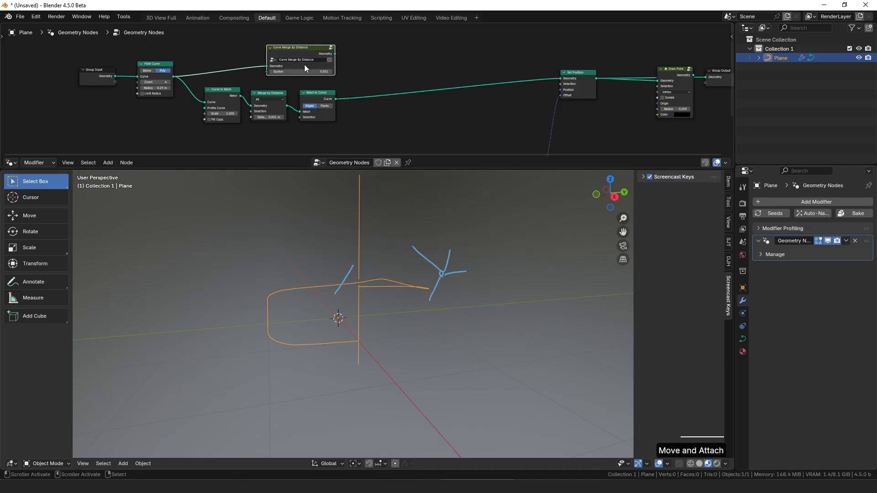